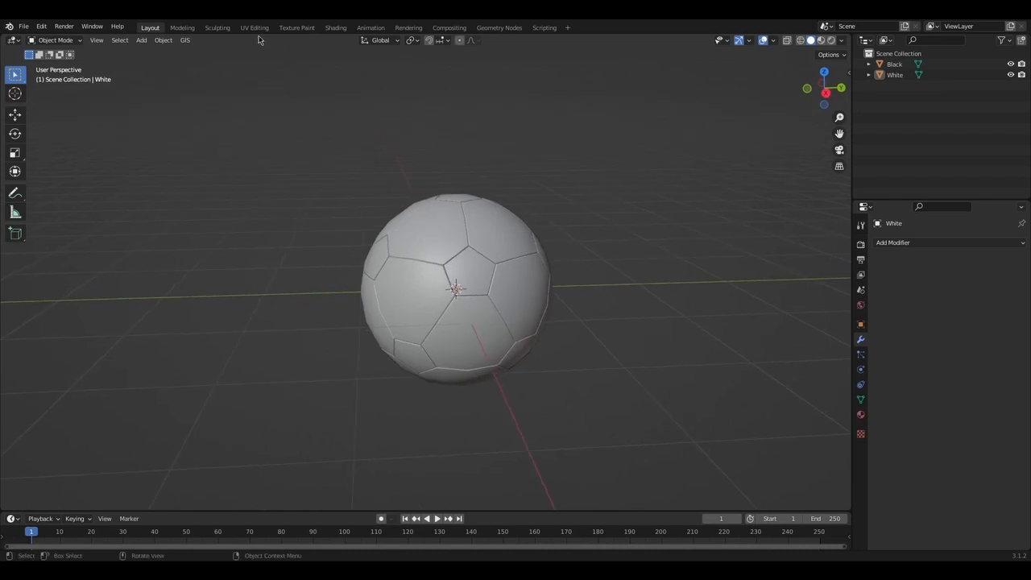
# Switch to the Shading workspace and merge the file browser area into the 3D viewport
pyautogui.click(337, 29)
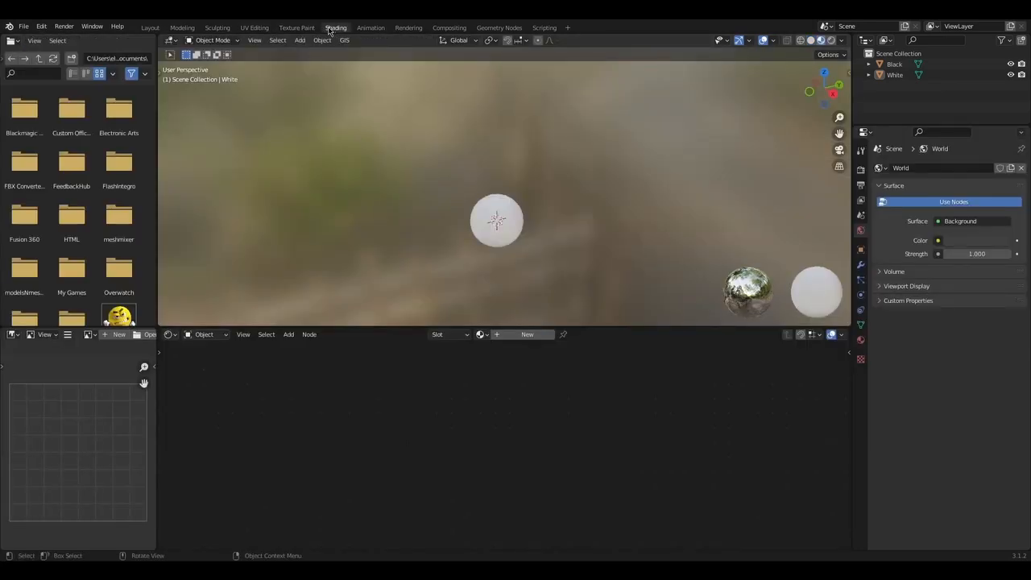
pyautogui.rightClick(157, 170)
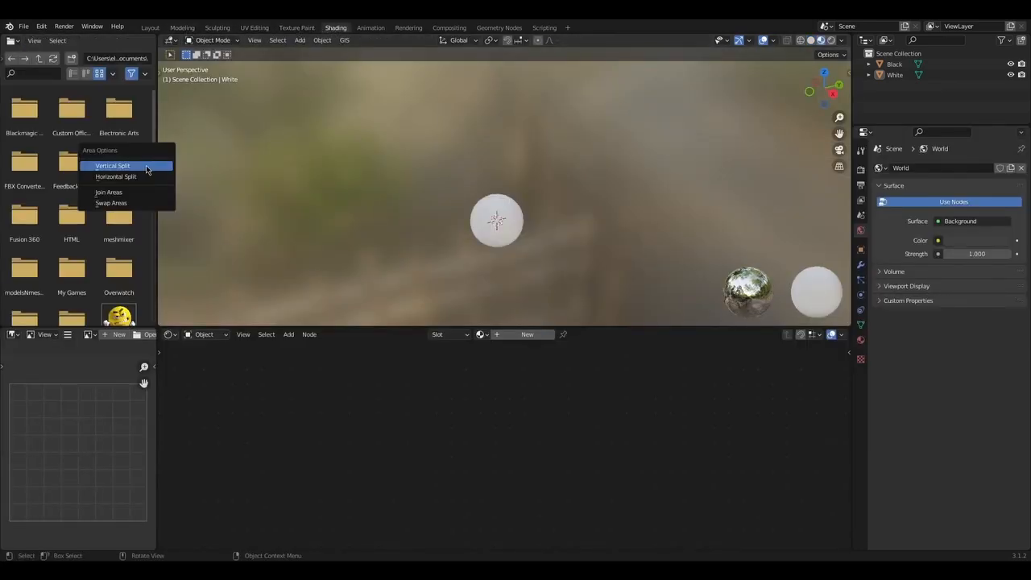
pyautogui.click(128, 193)
pyautogui.click(124, 182)
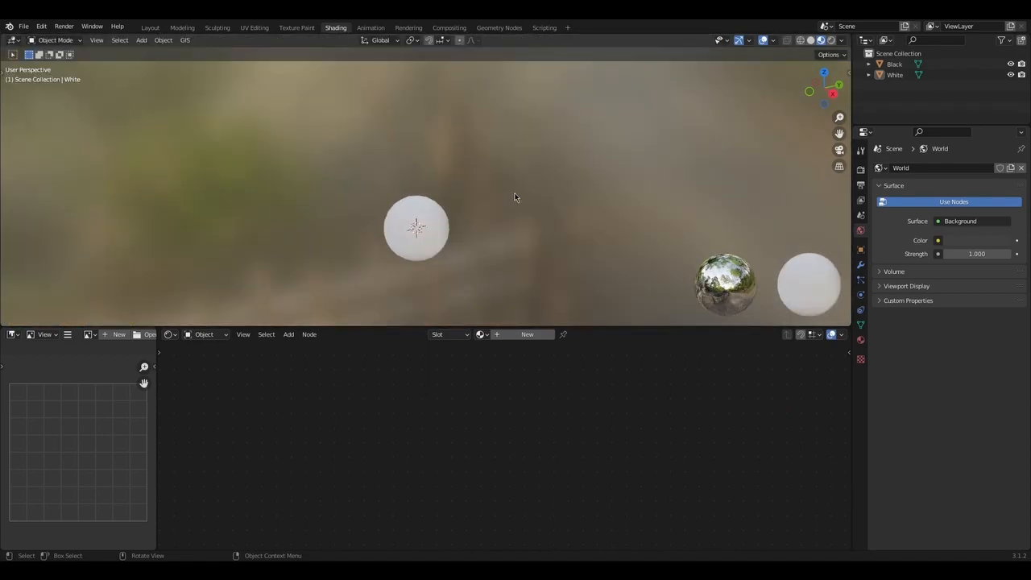
pyautogui.click(150, 27)
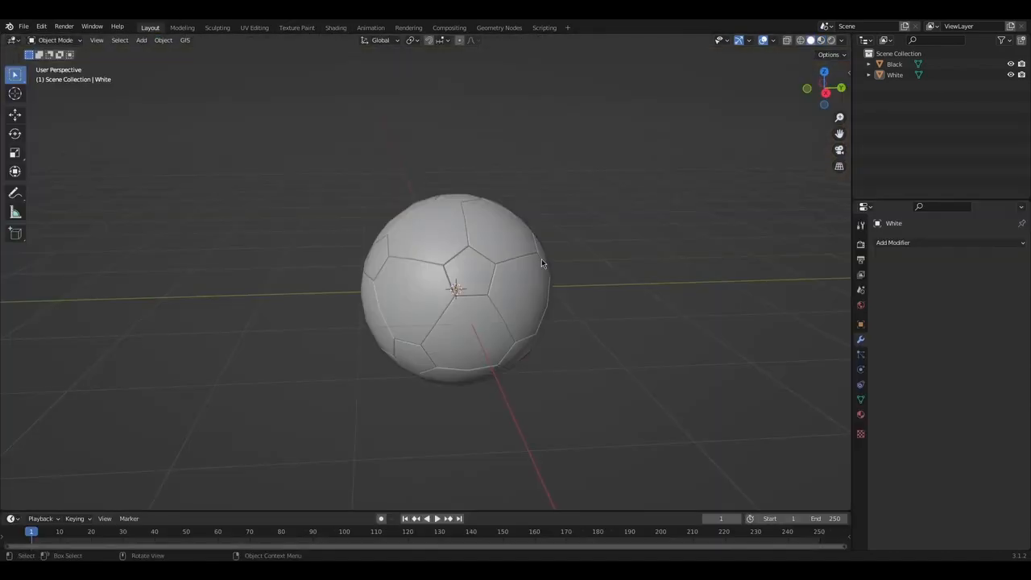
pyautogui.scroll(-2, 395, 163)
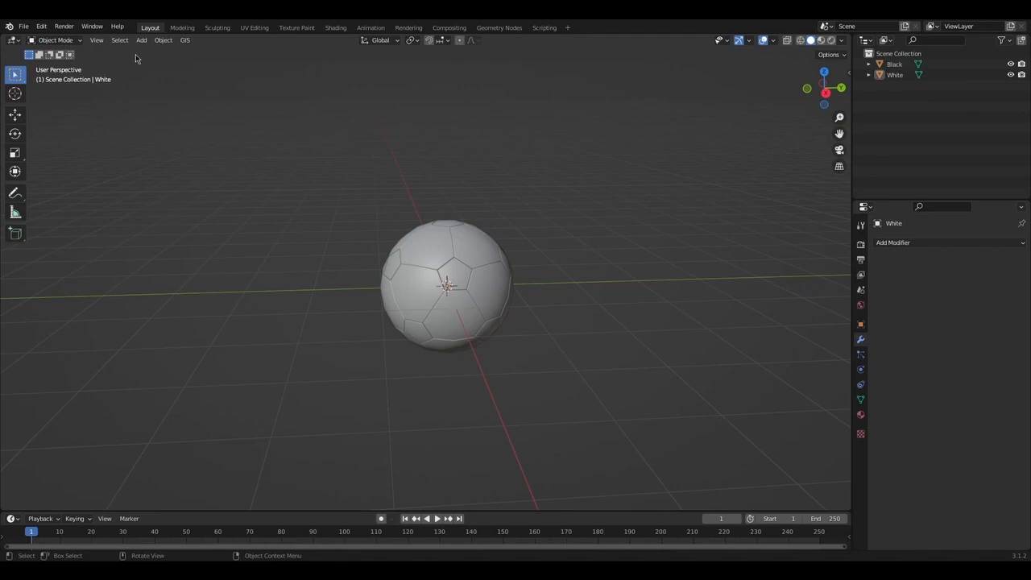
pyautogui.click(337, 29)
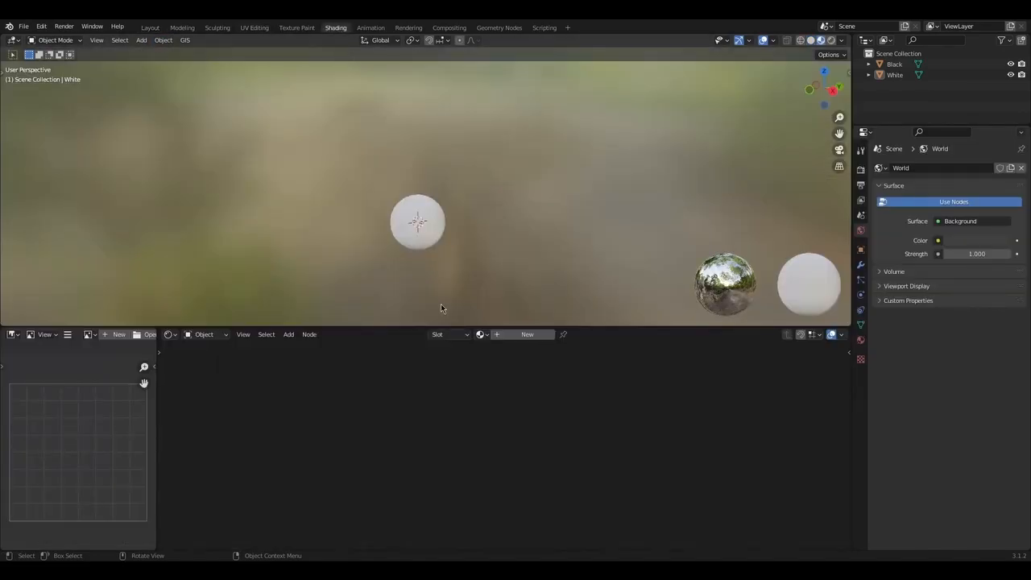
# Merge the image editor area into the shader editor and make the shader editor slightly taller
pyautogui.rightClick(159, 362)
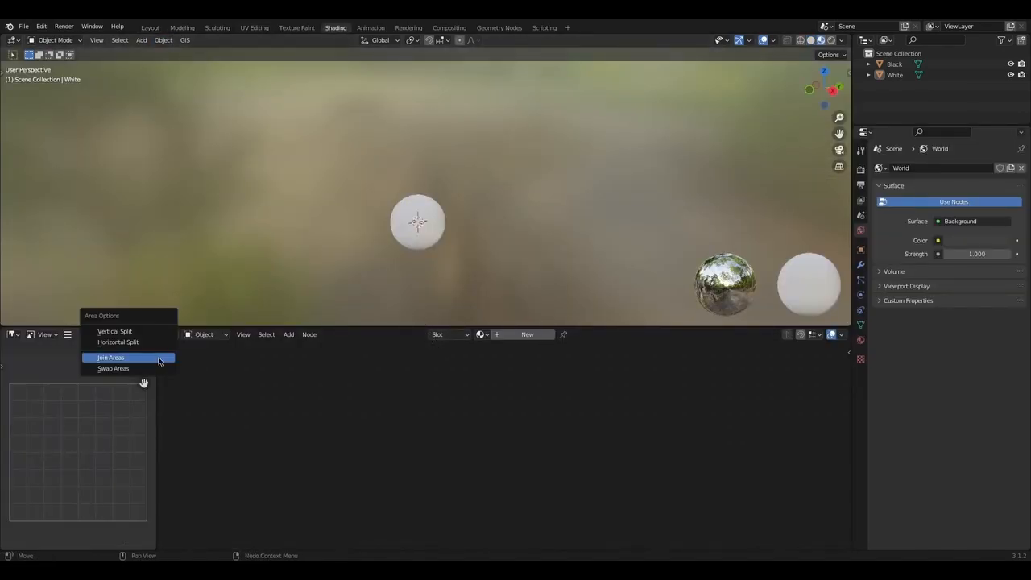
pyautogui.click(111, 357)
pyautogui.click(258, 363)
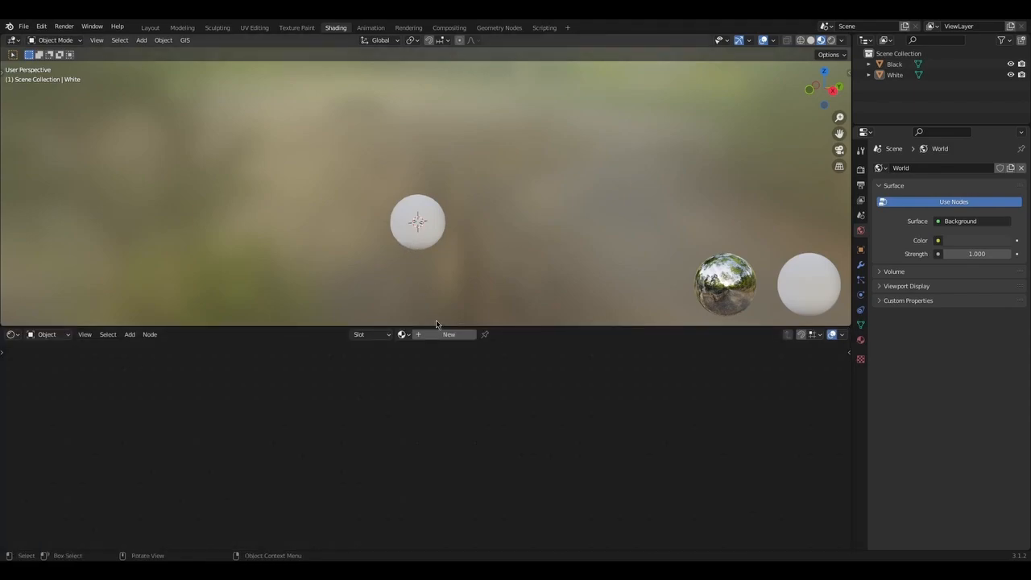
pyautogui.moveTo(431, 325); pyautogui.dragTo(433, 297)
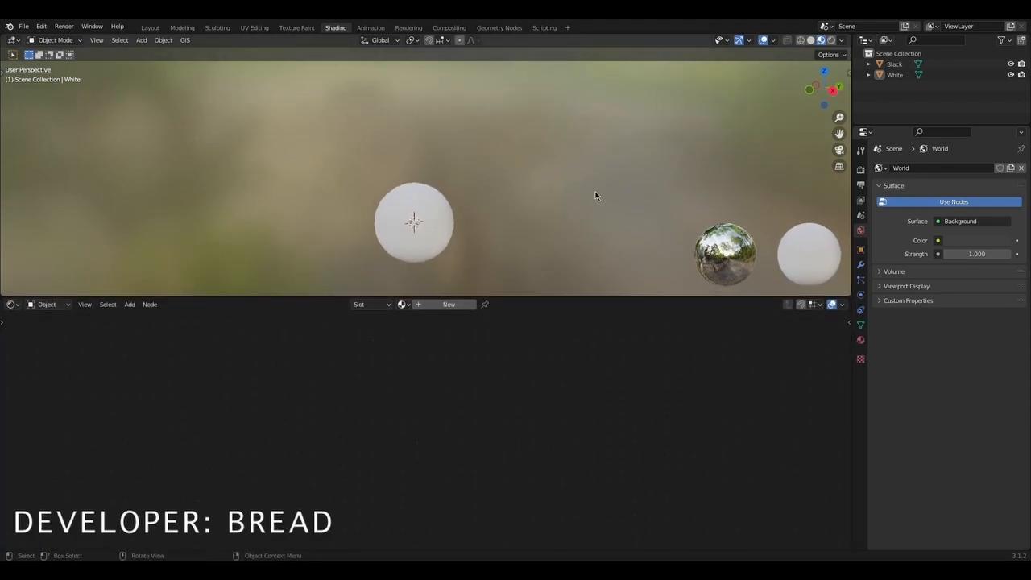
# Frame the ball in the 3D viewport and hide the viewport overlays
pyautogui.press('KP_Decimal')
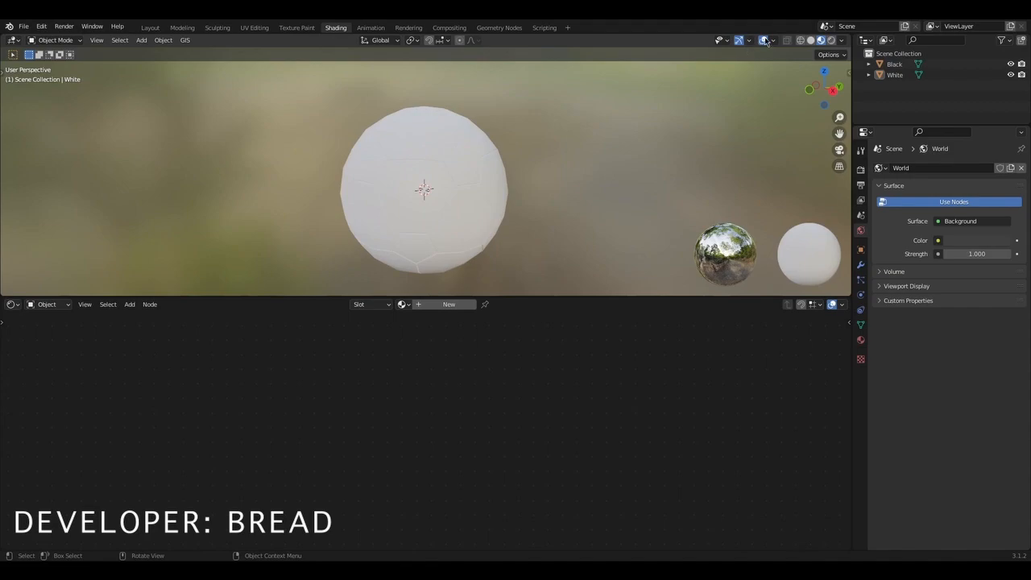
pyautogui.click(764, 40)
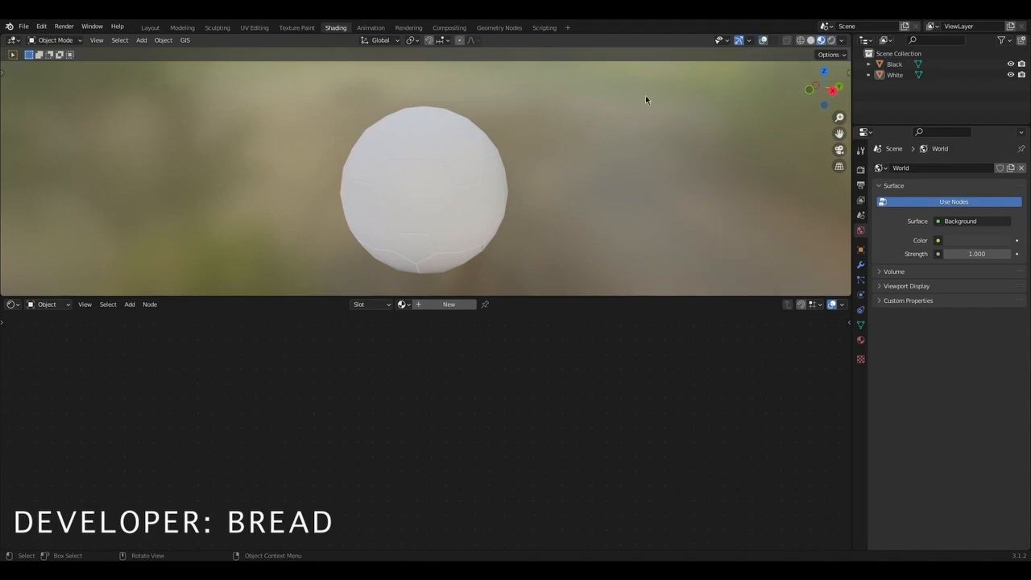
pyautogui.scroll(-1, 596, 191)
pyautogui.moveTo(838, 129); pyautogui.dragTo(857, 104)
pyautogui.scroll(1, 573, 182)
pyautogui.moveTo(573, 182); pyautogui.dragTo(653, 177, button='middle')
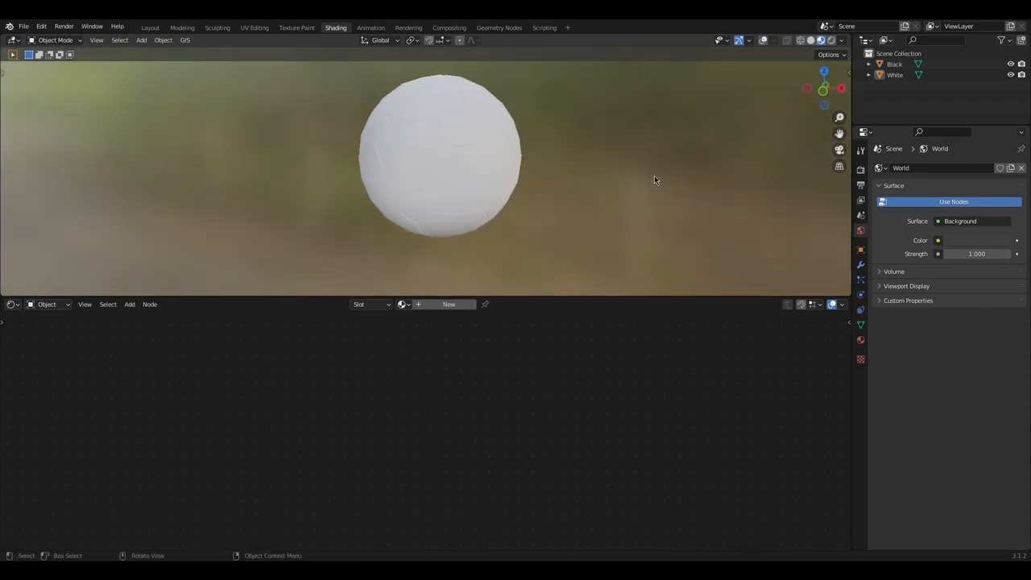
pyautogui.scroll(-2, 489, 151)
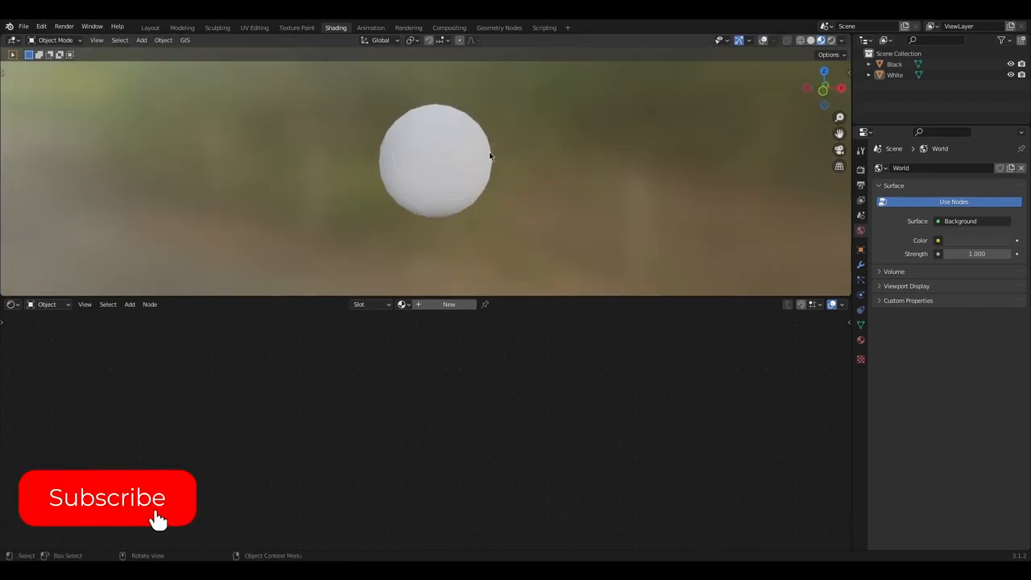
pyautogui.moveTo(489, 152); pyautogui.dragTo(599, 147, button='middle')
pyautogui.scroll(2, 599, 147)
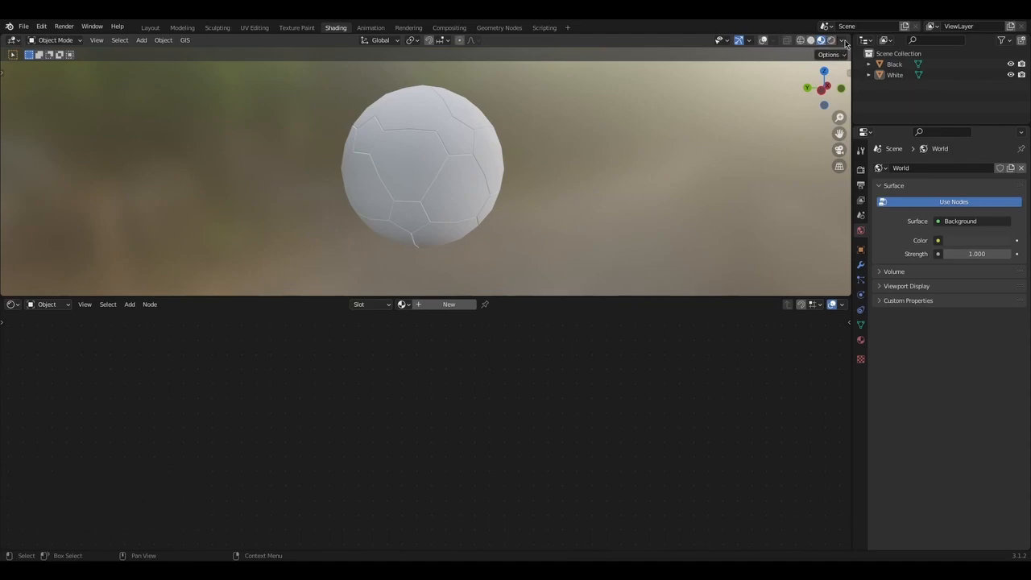
# Set the viewport's preview lighting environment to the grassy outdoor HDRI with the blue sky
pyautogui.click(842, 41)
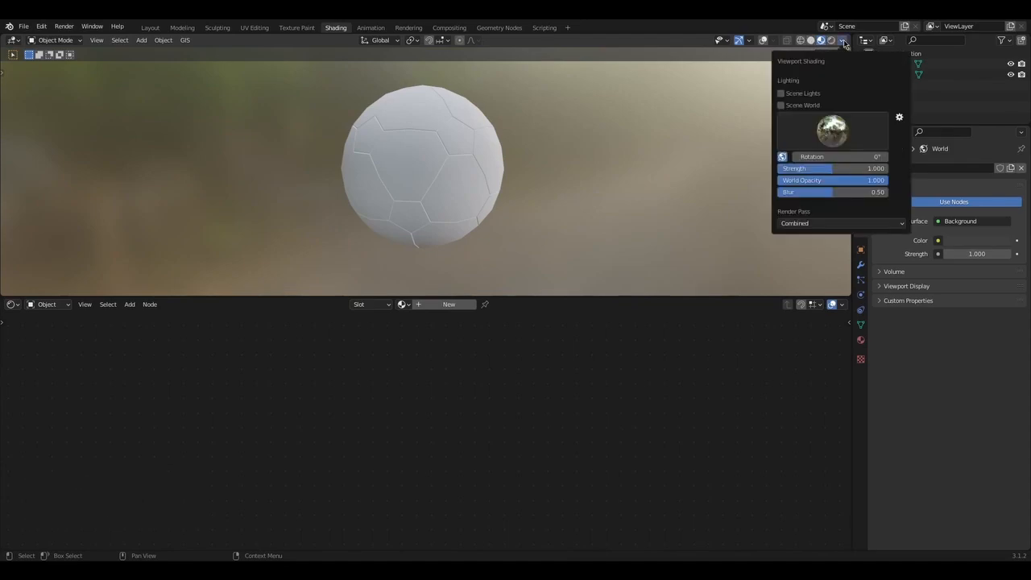
pyautogui.click(838, 127)
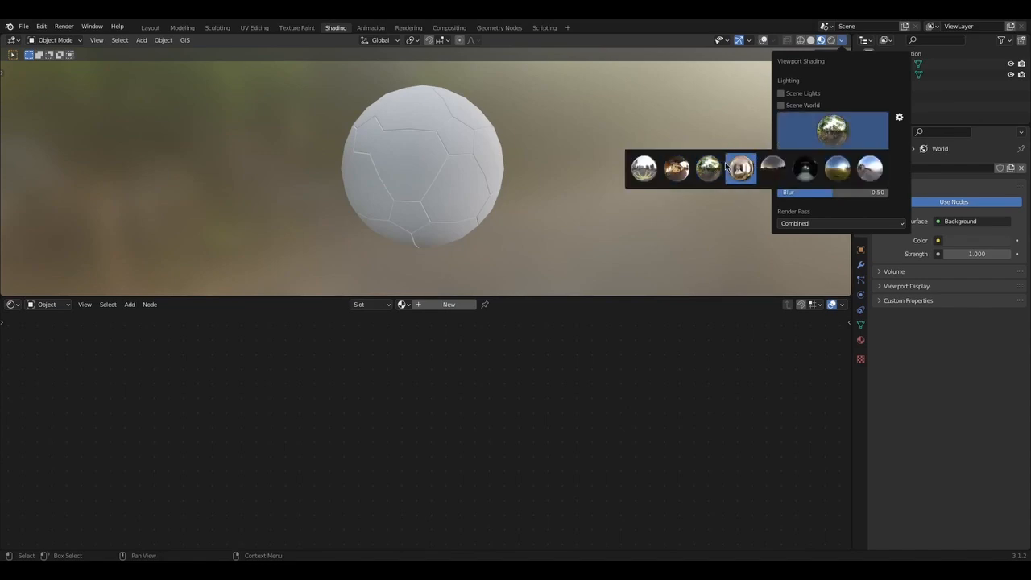
pyautogui.click(839, 170)
# Examine the ball's panels and seams from several sides under the chosen lighting, and review the environment setting
pyautogui.moveTo(603, 150); pyautogui.dragTo(554, 145, button='middle')
pyautogui.click(836, 88)
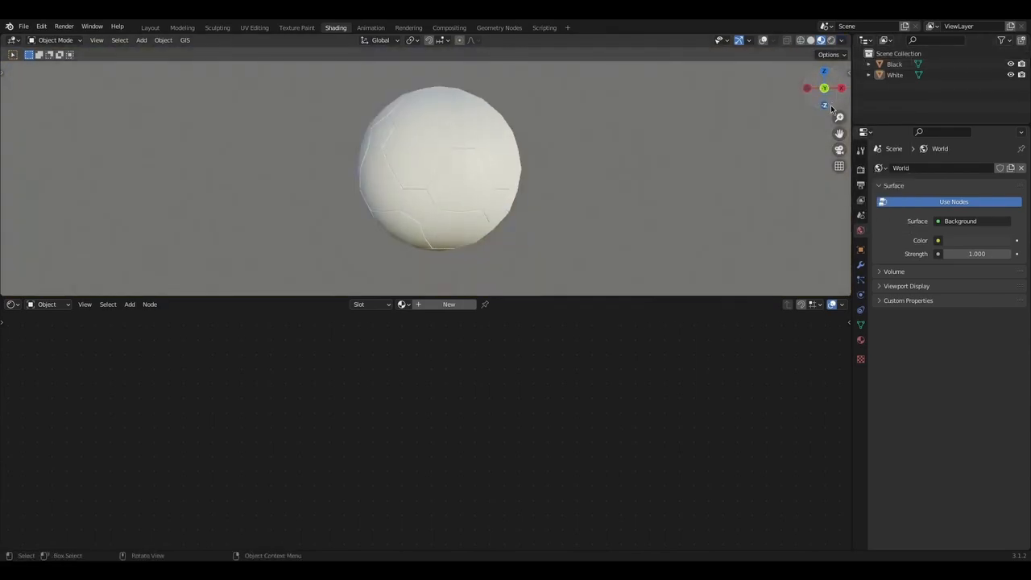
pyautogui.moveTo(513, 129)
pyautogui.mouseDown(button='middle')
pyautogui.moveTo(687, 134)
pyautogui.moveTo(585, 141)
pyautogui.moveTo(308, 127)
pyautogui.moveTo(354, 173)
pyautogui.moveTo(532, 179)
pyautogui.moveTo(521, 138)
pyautogui.mouseUp(button='middle')
pyautogui.scroll(-4, 532, 180)
pyautogui.scroll(6, 529, 165)
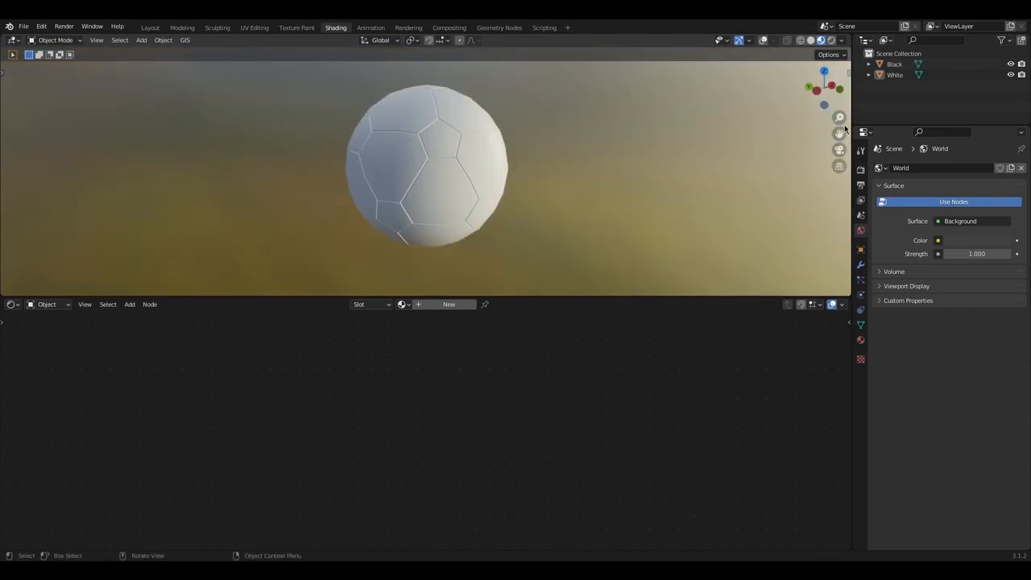
pyautogui.moveTo(841, 132); pyautogui.dragTo(724, 158)
pyautogui.click(841, 41)
pyautogui.click(834, 131)
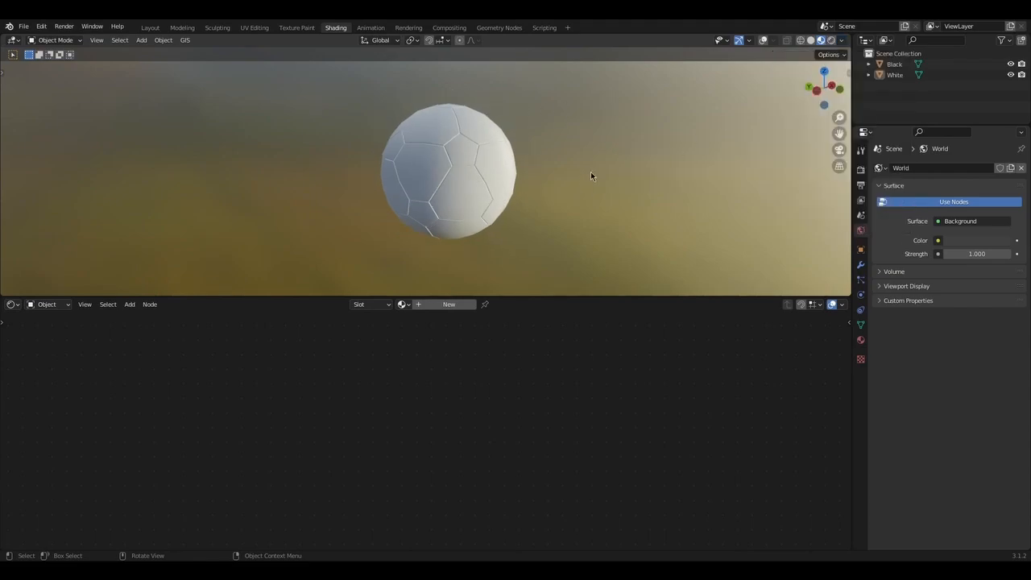
pyautogui.moveTo(617, 179)
pyautogui.mouseDown(button='middle')
pyautogui.moveTo(639, 179)
pyautogui.moveTo(619, 176)
pyautogui.mouseUp(button='middle')
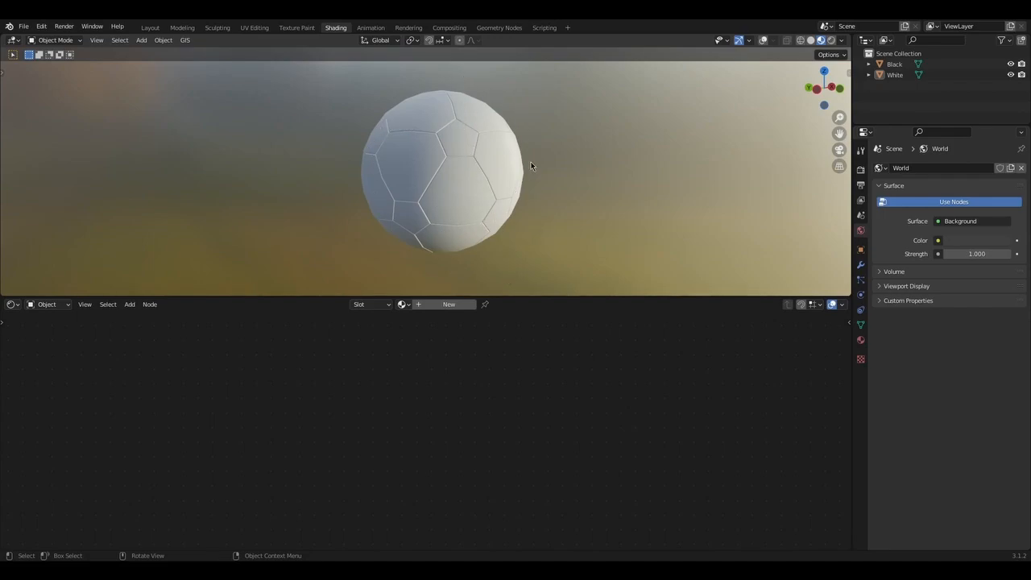
pyautogui.moveTo(527, 171); pyautogui.dragTo(542, 146, button='middle')
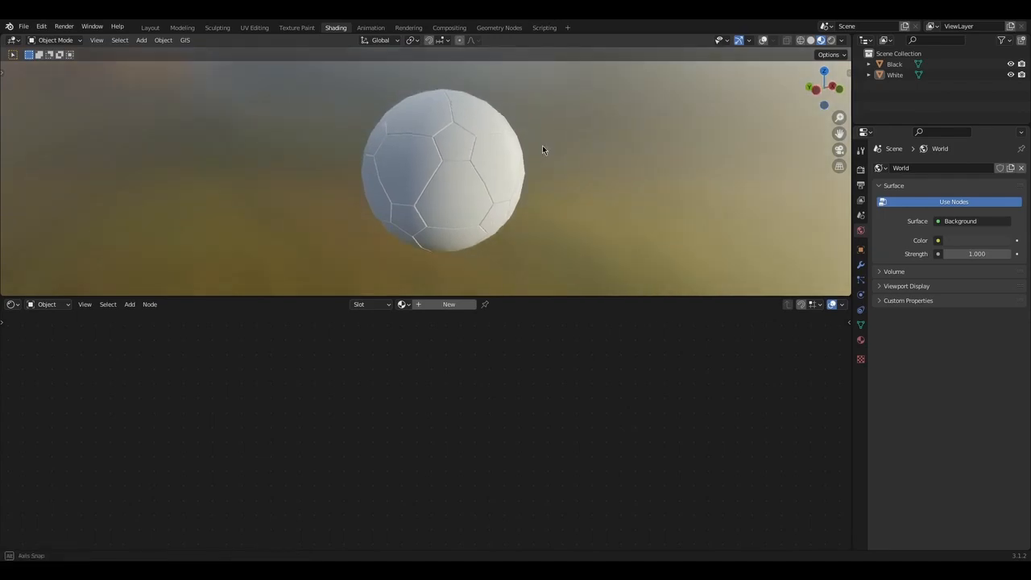
# Create a new material for the ball's pentagon panels and name it Black
pyautogui.click(457, 143)
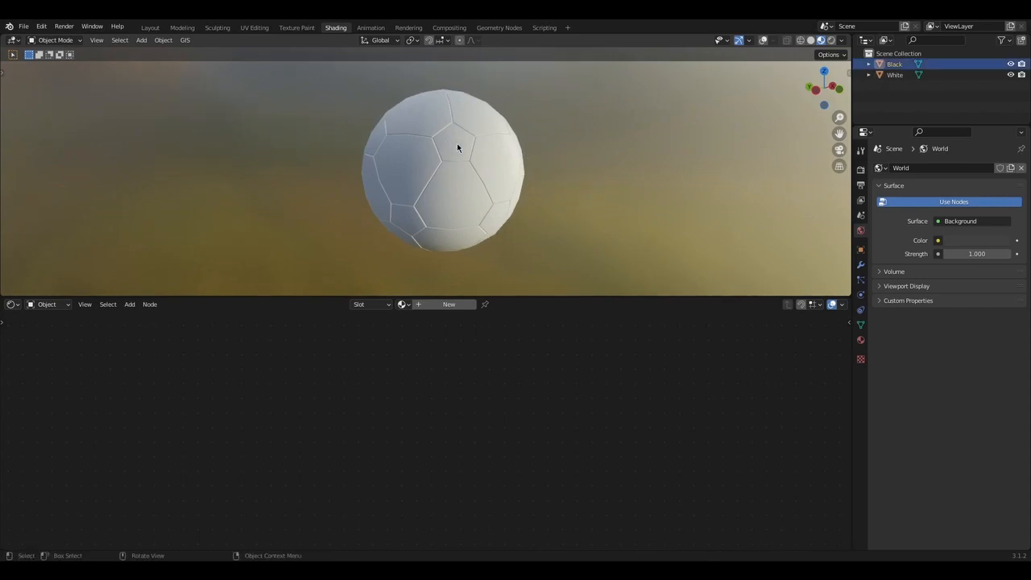
pyautogui.click(425, 307)
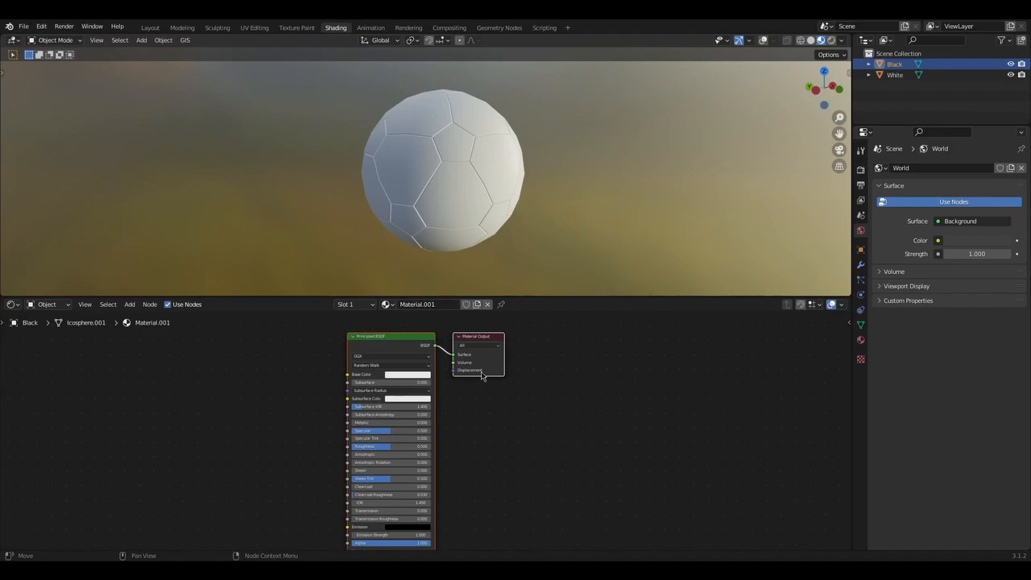
pyautogui.scroll(-3, 475, 411)
pyautogui.click(445, 307)
pyautogui.write('Black')
pyautogui.press('Return')
# Create a new material for the ball's hexagon panels and name it White
pyautogui.click(464, 197)
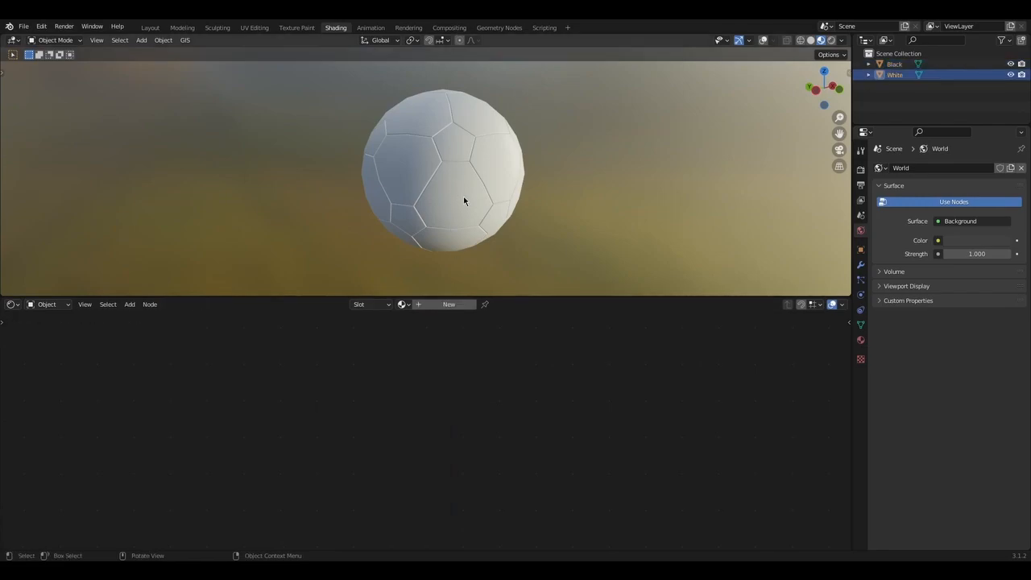
pyautogui.doubleClick(424, 305)
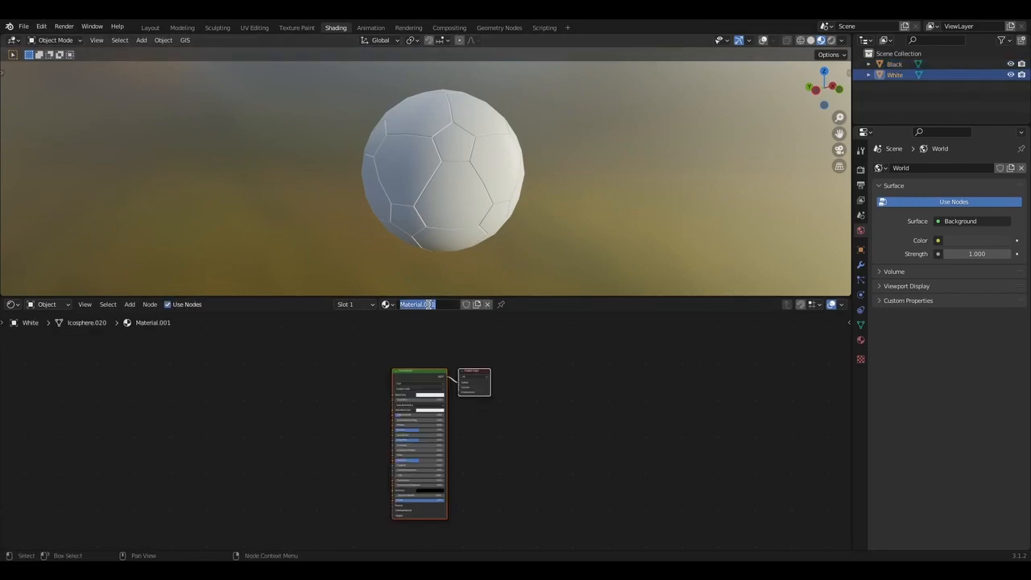
pyautogui.write('White')
pyautogui.press('Return')
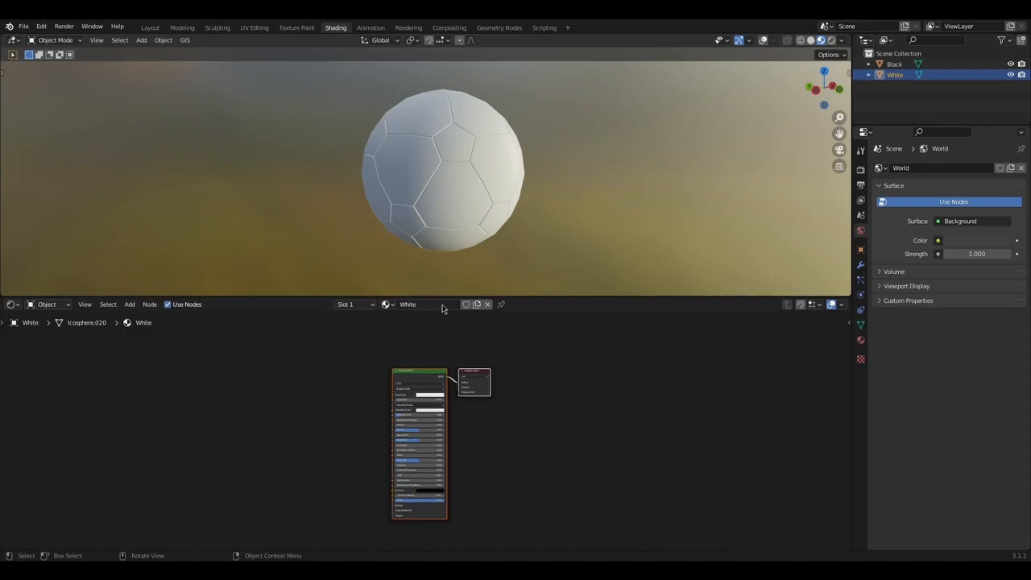
# Check the list of available materials for the hexagon panels and for the pentagon panels
pyautogui.click(386, 305)
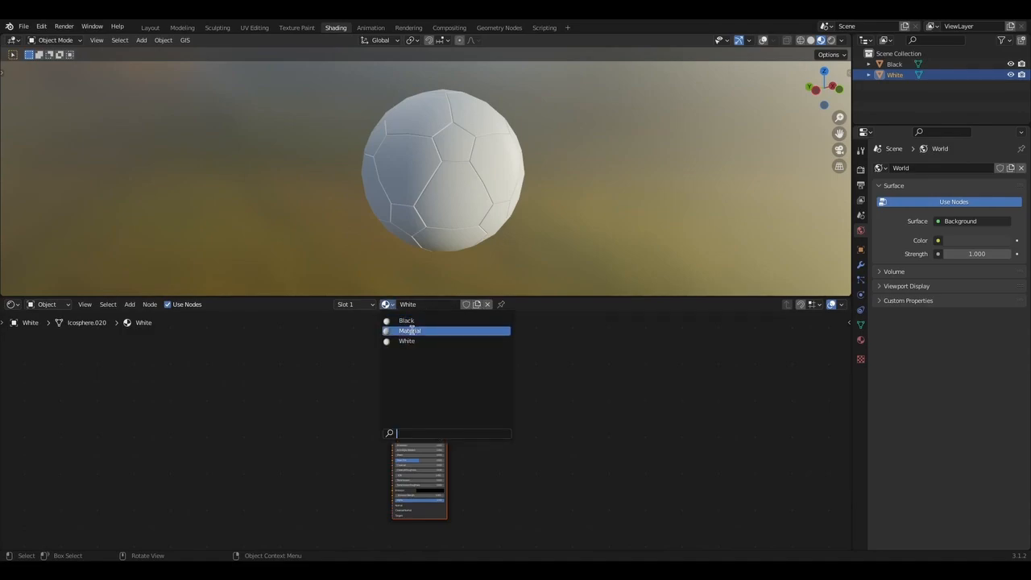
pyautogui.click(506, 341)
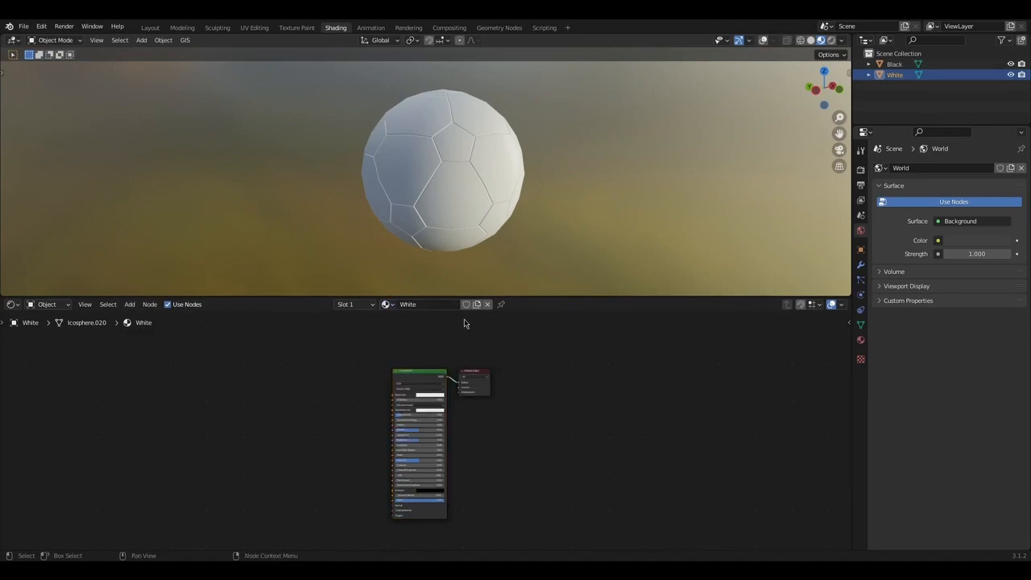
pyautogui.click(461, 143)
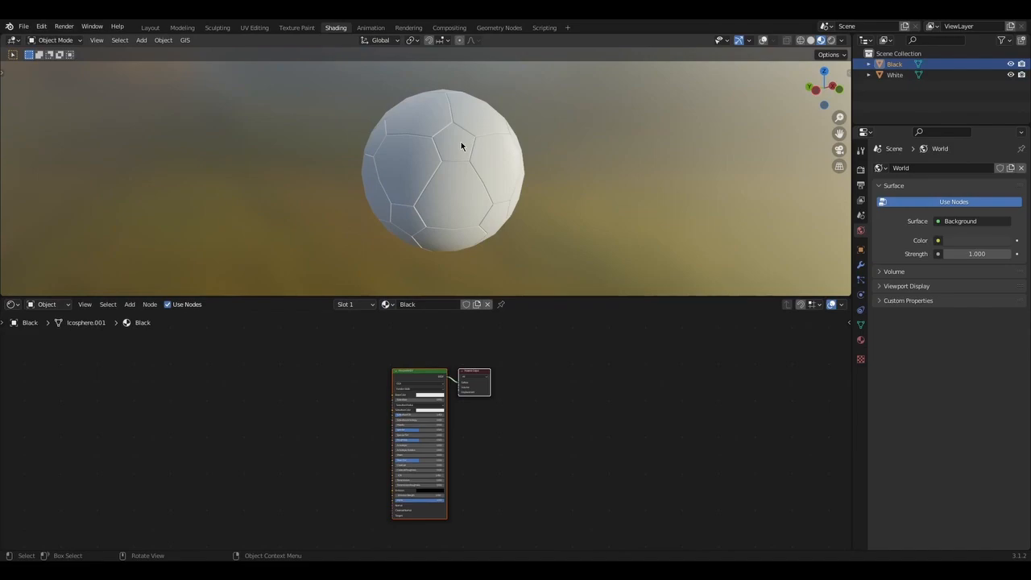
pyautogui.moveTo(839, 134); pyautogui.dragTo(857, 140)
pyautogui.click(387, 305)
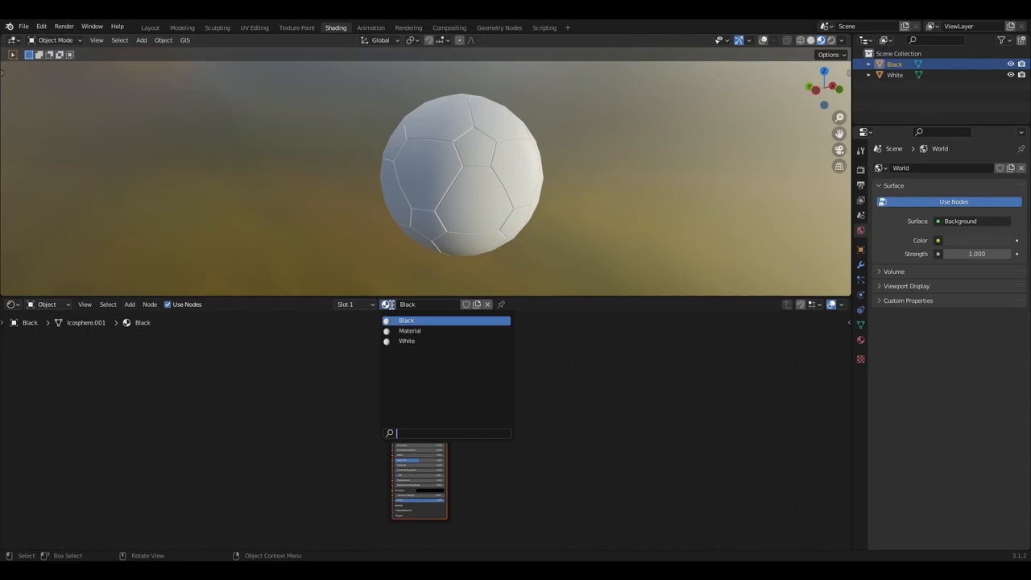
# Enlarge the shader editor area to give the Black material's Principled BSDF node more room
pyautogui.scroll(5, 566, 405)
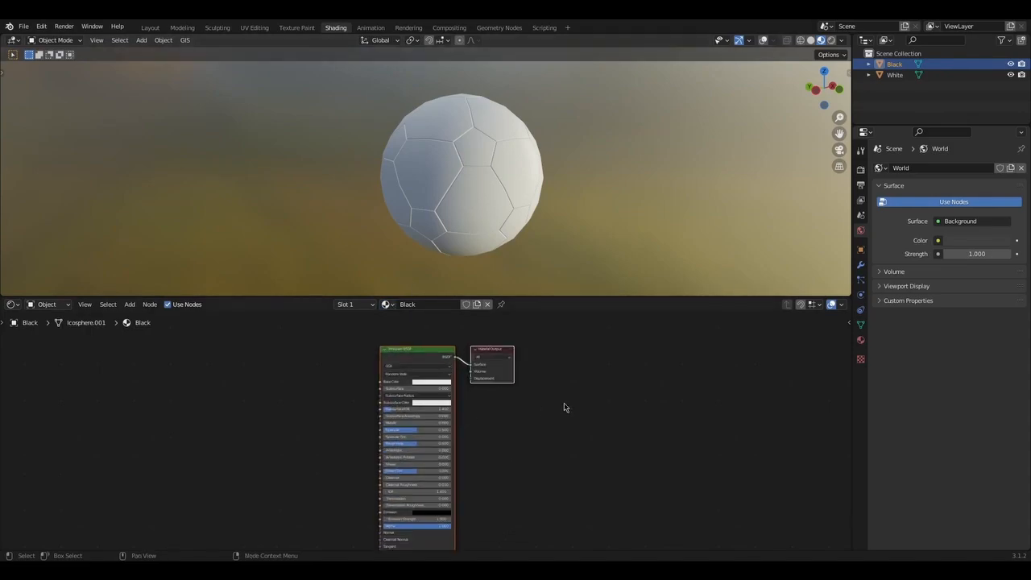
pyautogui.scroll(-1, 529, 391)
pyautogui.moveTo(467, 426); pyautogui.dragTo(479, 440, button='middle')
pyautogui.scroll(-1, 479, 444)
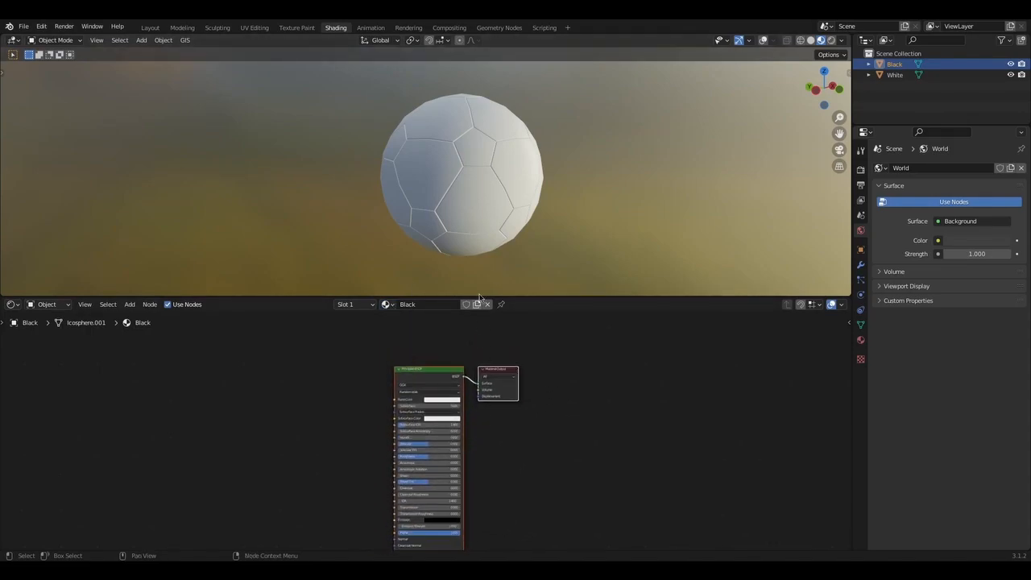
pyautogui.moveTo(619, 204)
pyautogui.mouseDown(button='middle')
pyautogui.moveTo(641, 203)
pyautogui.moveTo(616, 202)
pyautogui.mouseUp(button='middle')
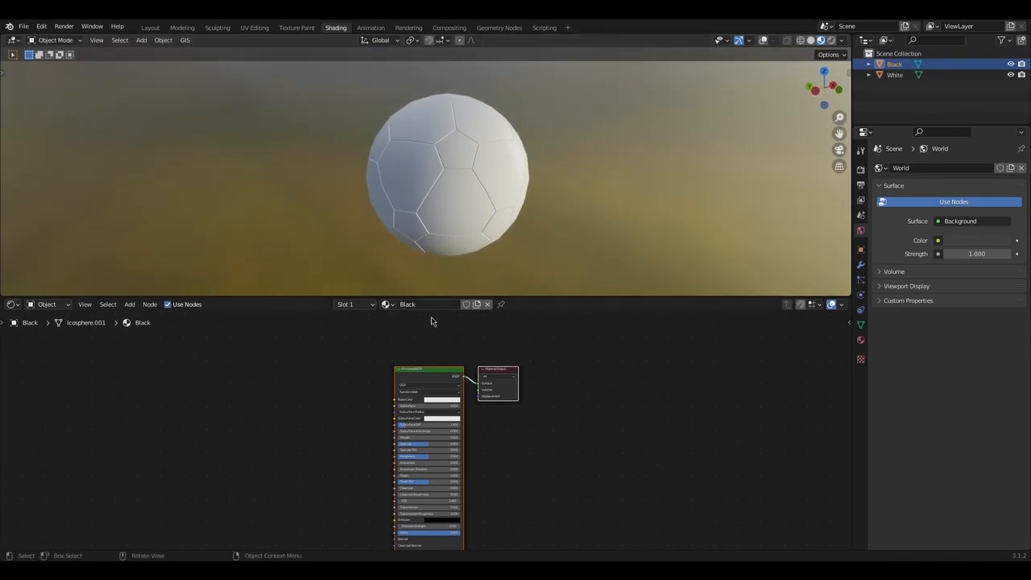
pyautogui.scroll(3, 483, 417)
pyautogui.moveTo(512, 425); pyautogui.dragTo(512, 465, button='middle')
pyautogui.scroll(1, 424, 435)
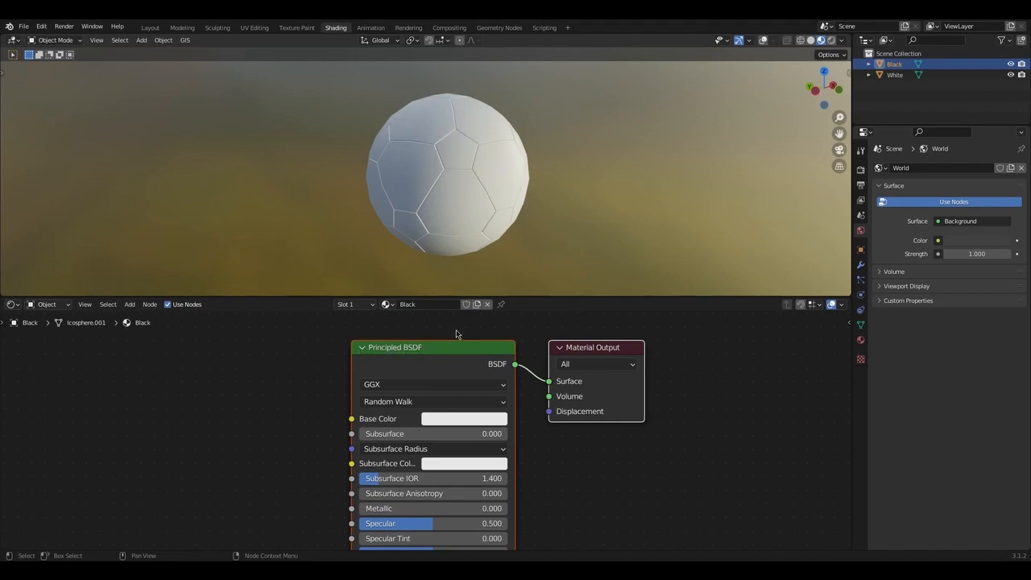
pyautogui.scroll(-1, 453, 335)
pyautogui.moveTo(509, 297); pyautogui.dragTo(516, 273)
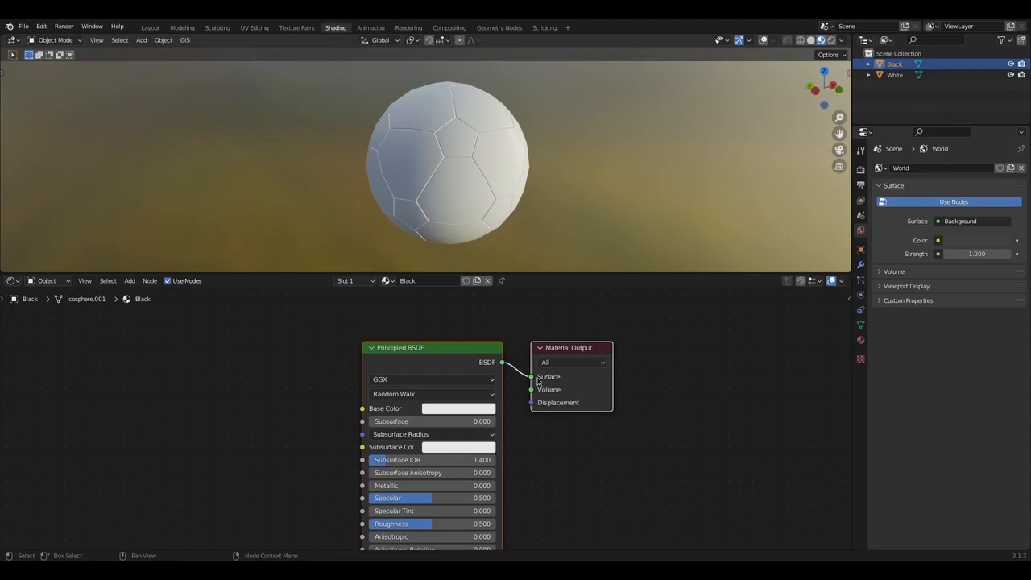
# Disconnect the Black material's Principled BSDF from the Material Output's Surface, check the effect on the ball, and reconnect it
pyautogui.moveTo(532, 381); pyautogui.dragTo(512, 367)
pyautogui.moveTo(487, 209); pyautogui.dragTo(505, 153, button='middle')
pyautogui.scroll(-3, 442, 171)
pyautogui.scroll(1, 458, 165)
pyautogui.scroll(4, 472, 161)
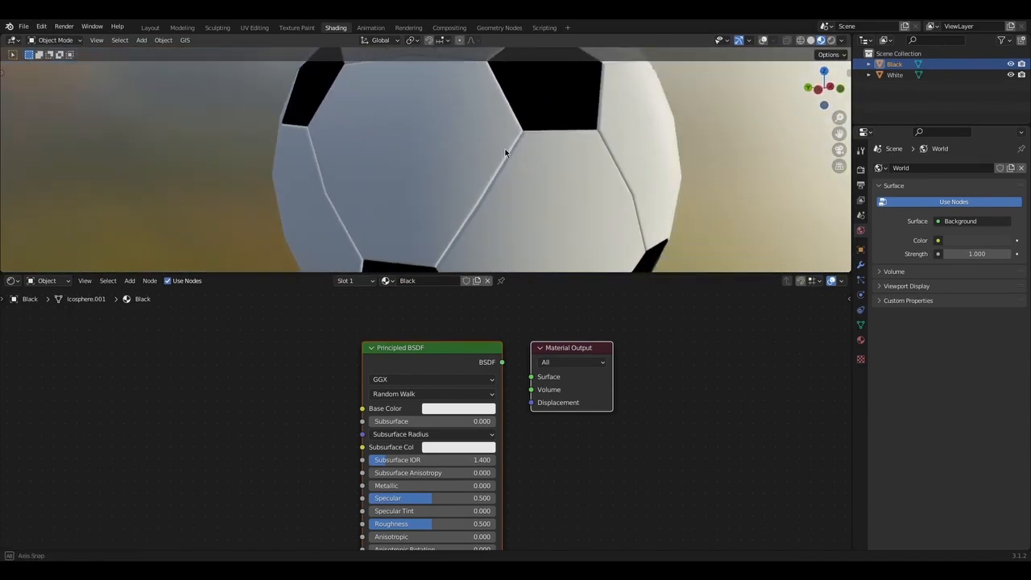
pyautogui.scroll(-5, 506, 153)
pyautogui.moveTo(501, 362); pyautogui.dragTo(531, 376)
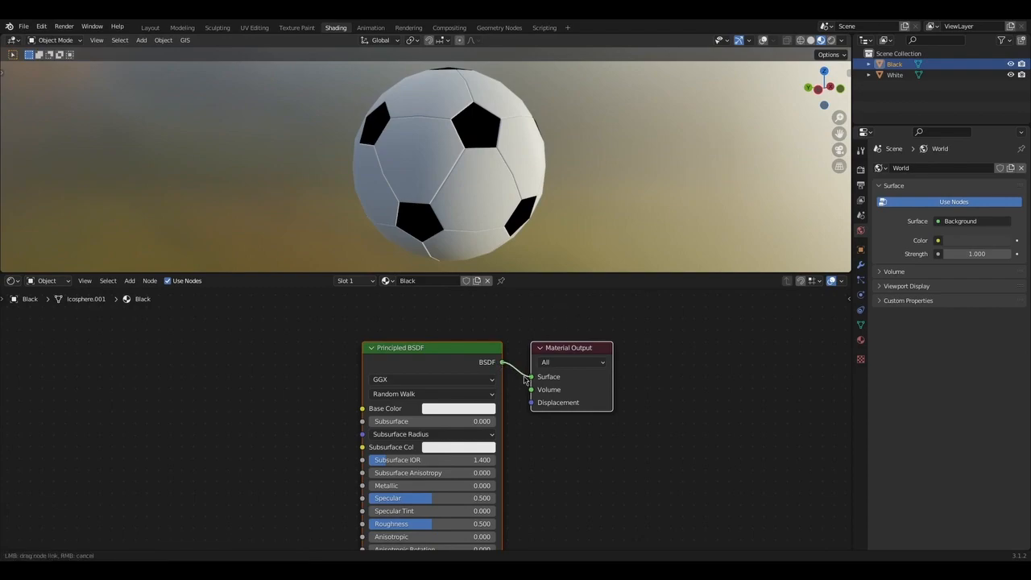
# Set the Black material's Base Color to RGB 0.1 for all three channels and check the pentagon panels
pyautogui.scroll(-2, 524, 161)
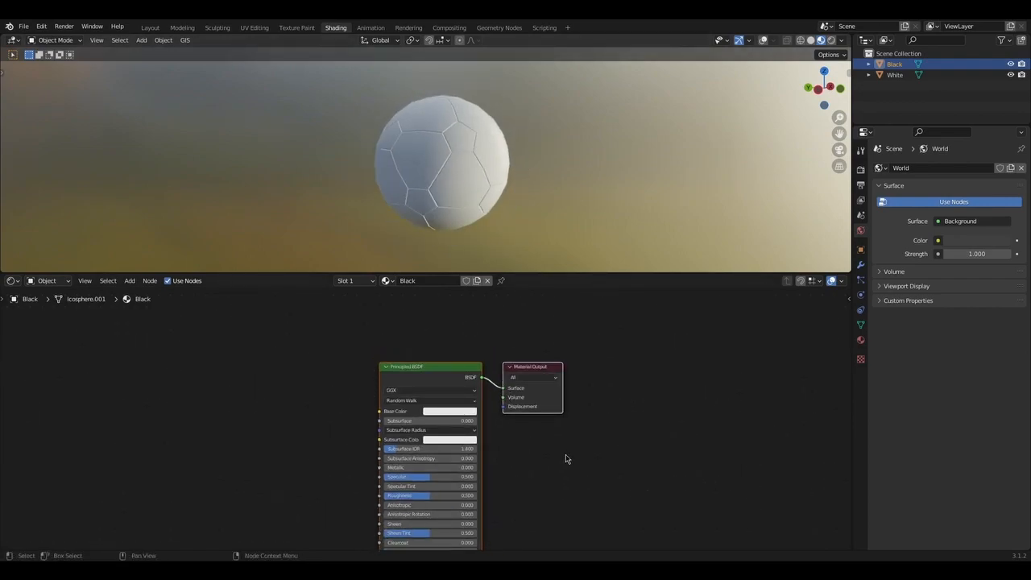
pyautogui.scroll(1, 566, 448)
pyautogui.click(481, 412)
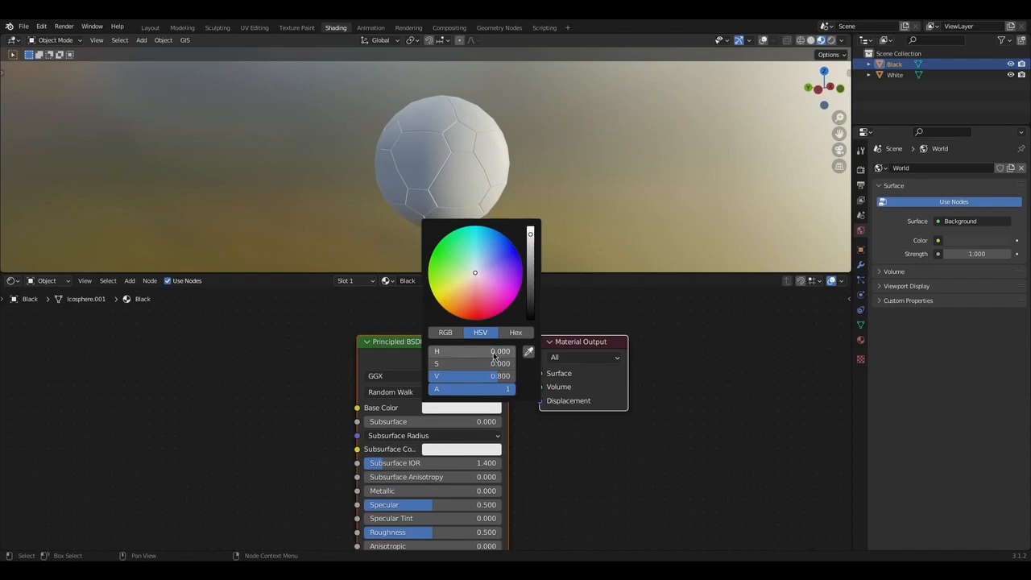
pyautogui.click(455, 336)
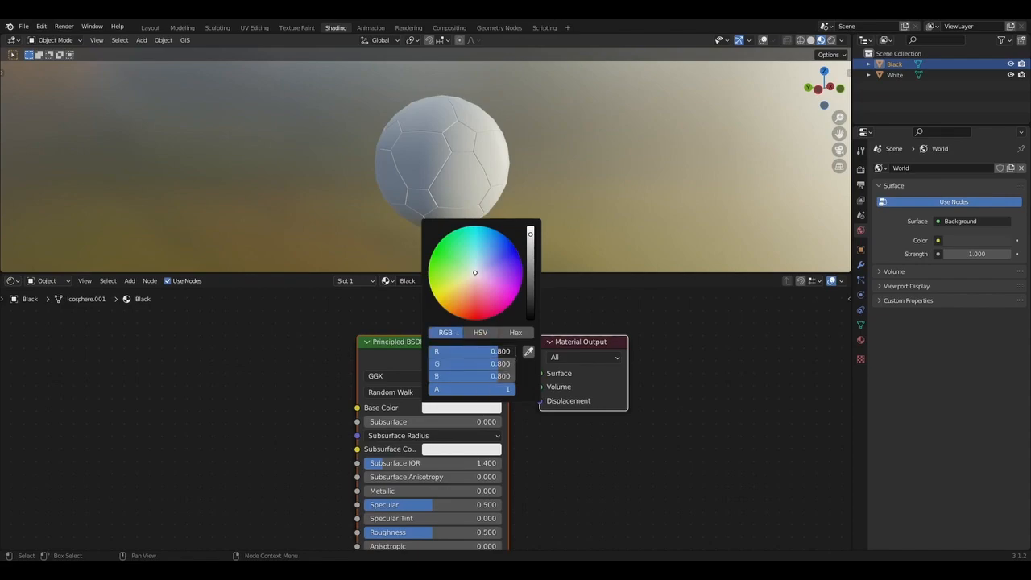
pyautogui.moveTo(503, 351); pyautogui.dragTo(503, 376)
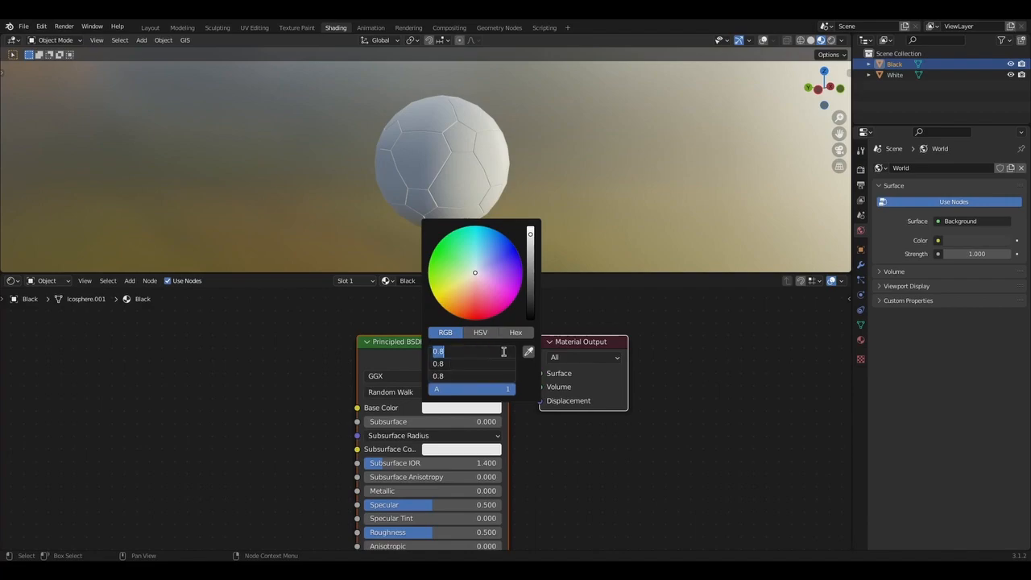
pyautogui.write('0')
pyautogui.press('Return')
pyautogui.scroll(5, 476, 103)
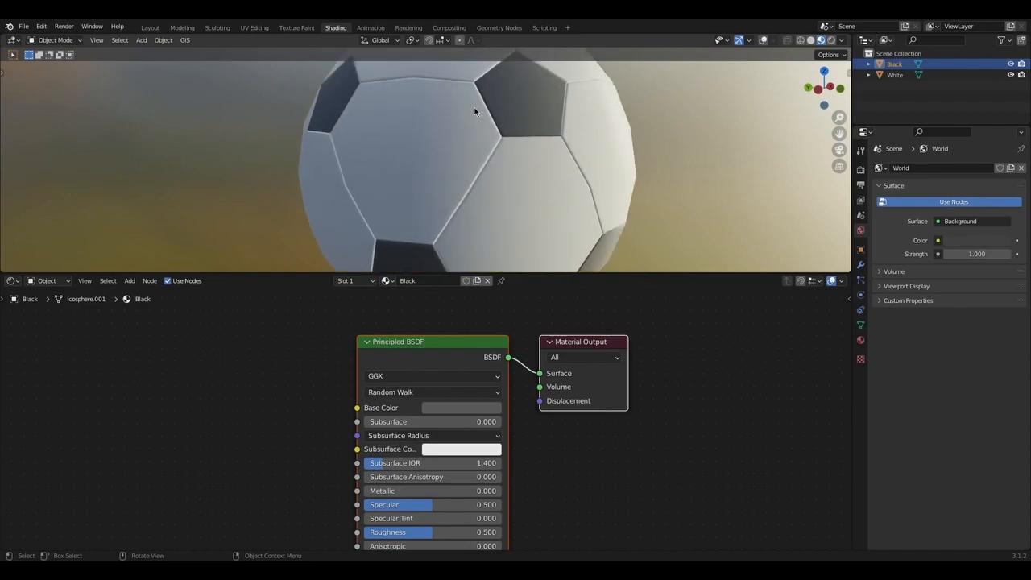
pyautogui.scroll(-1, 543, 300)
pyautogui.moveTo(844, 139); pyautogui.dragTo(611, 193, button='middle')
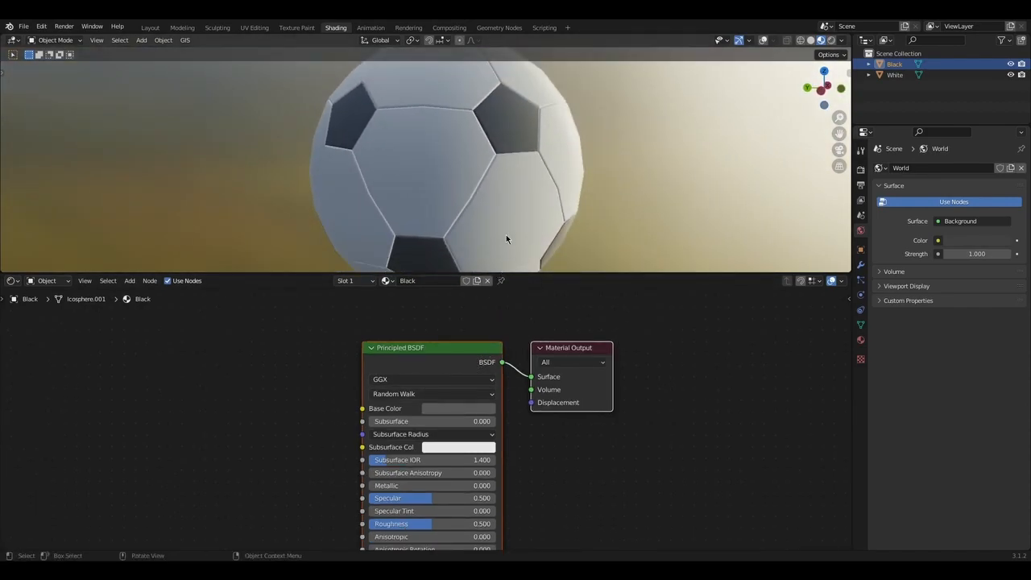
pyautogui.scroll(-2, 506, 243)
# Darken the Black material's Base Color to 0.005 for red, green and blue and check the pentagon panels
pyautogui.click(460, 407)
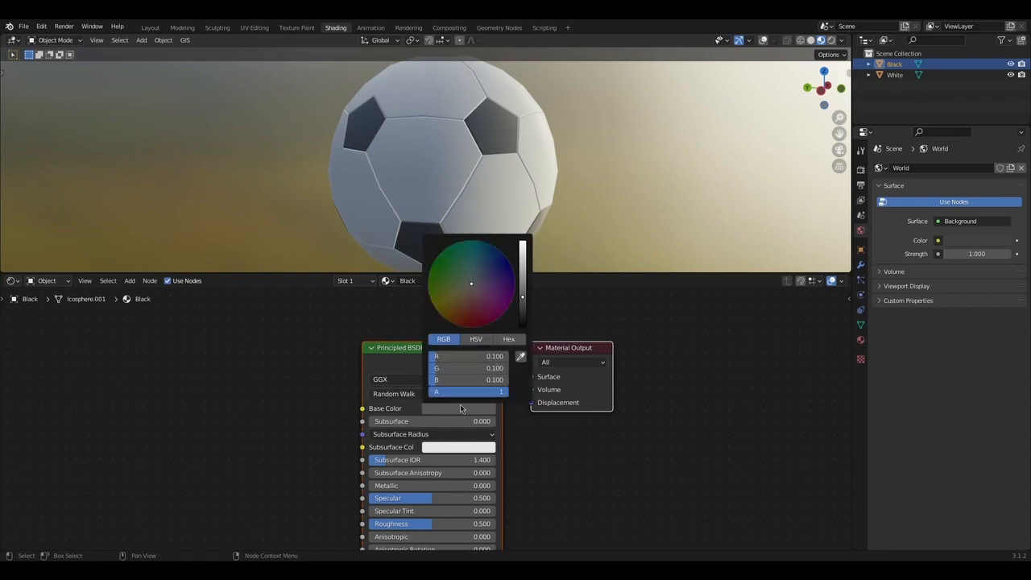
pyautogui.moveTo(470, 355); pyautogui.dragTo(469, 380)
pyautogui.press('BackSpace')
pyautogui.write('.00')
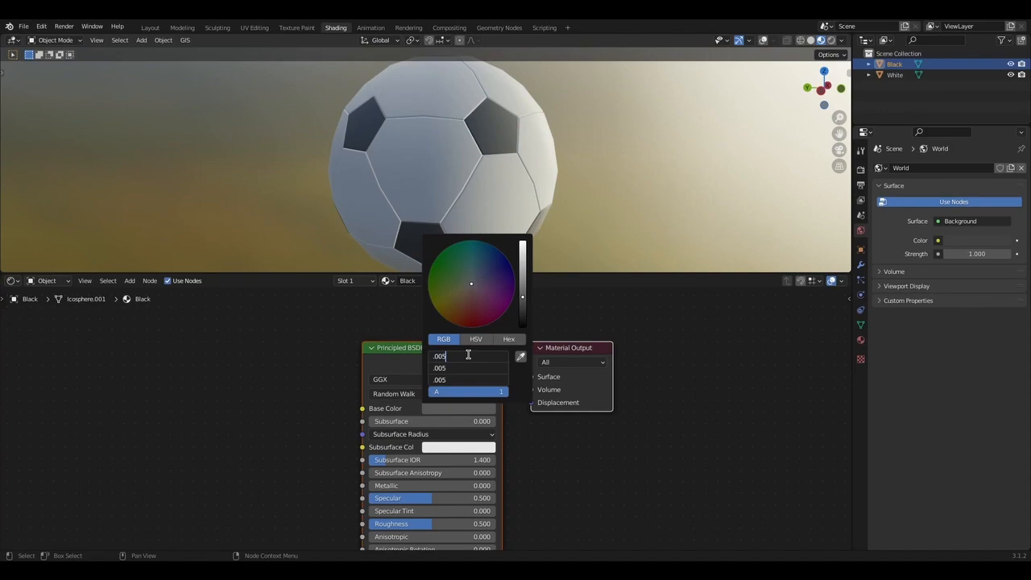
pyautogui.press('Return')
pyautogui.moveTo(562, 184); pyautogui.dragTo(538, 150, button='middle')
pyautogui.scroll(3, 538, 150)
pyautogui.scroll(-2, 538, 151)
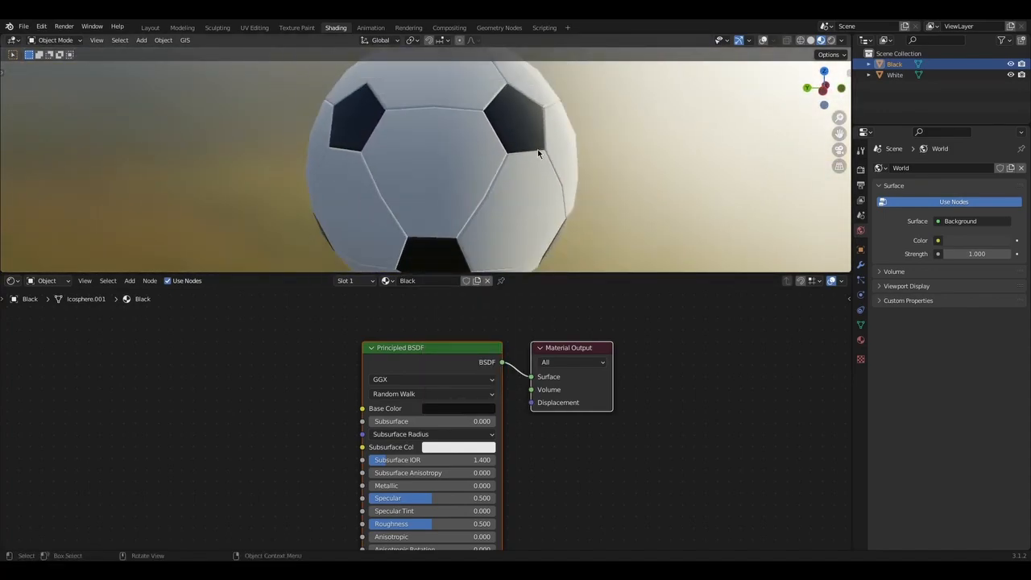
# Set the Black material's Base Color to 0.01 for red, green and blue
pyautogui.click(488, 411)
pyautogui.moveTo(500, 355); pyautogui.dragTo(500, 380)
pyautogui.write('.')
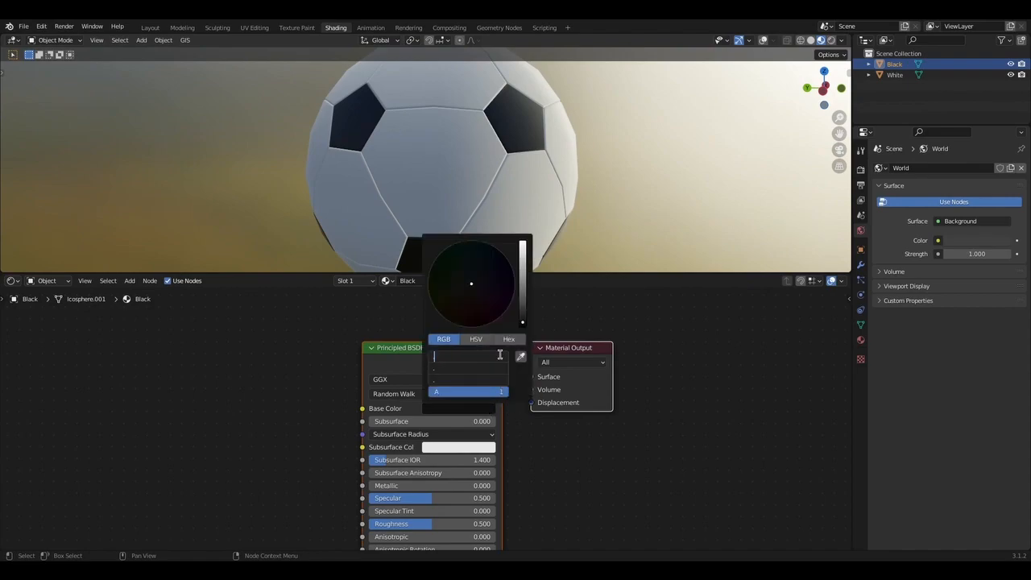
pyautogui.write('001')
pyautogui.press('Return')
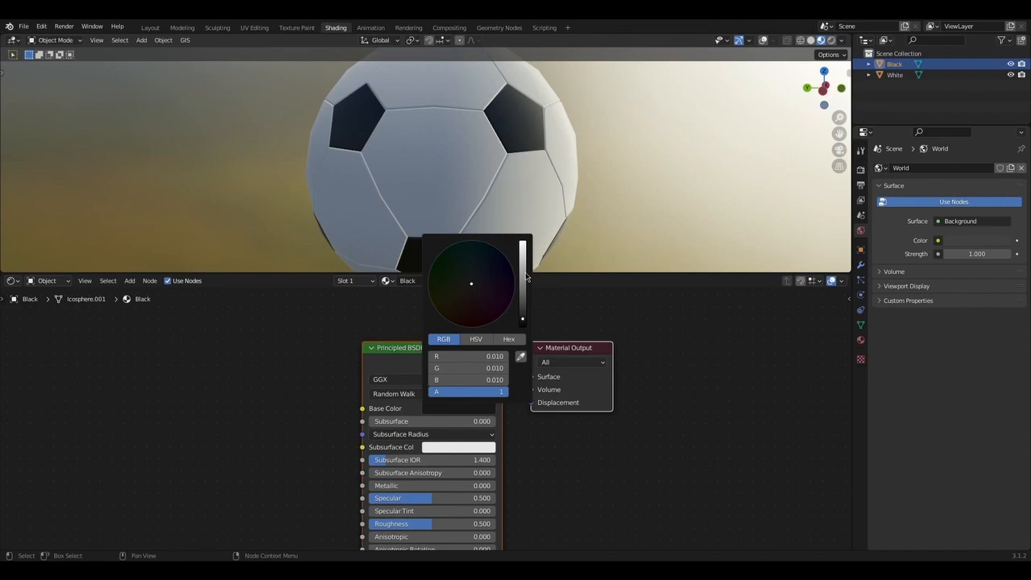
# Examine the new base color on the ball's black pentagon panels from close up and from a distance
pyautogui.scroll(-2, 488, 217)
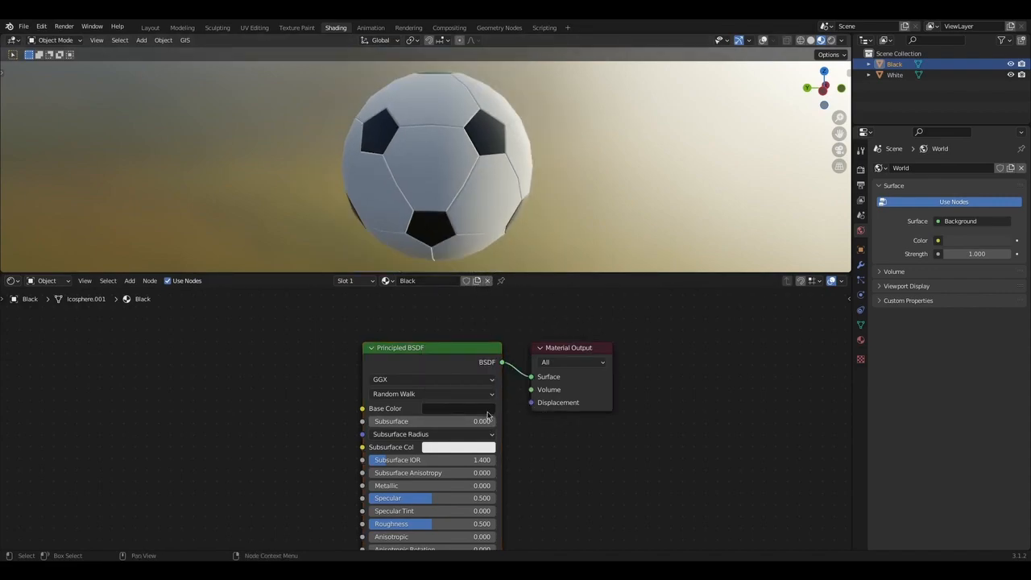
pyautogui.scroll(3, 494, 403)
pyautogui.scroll(-5, 494, 404)
pyautogui.moveTo(471, 211)
pyautogui.mouseDown(button='middle')
pyautogui.moveTo(490, 193)
pyautogui.moveTo(541, 184)
pyautogui.moveTo(492, 199)
pyautogui.moveTo(495, 185)
pyautogui.moveTo(507, 190)
pyautogui.moveTo(397, 185)
pyautogui.moveTo(514, 167)
pyautogui.moveTo(511, 141)
pyautogui.moveTo(547, 161)
pyautogui.moveTo(484, 201)
pyautogui.mouseUp(button='middle')
pyautogui.scroll(-2, 514, 191)
pyautogui.scroll(2, 488, 191)
pyautogui.scroll(2, 487, 190)
pyautogui.scroll(-3, 487, 190)
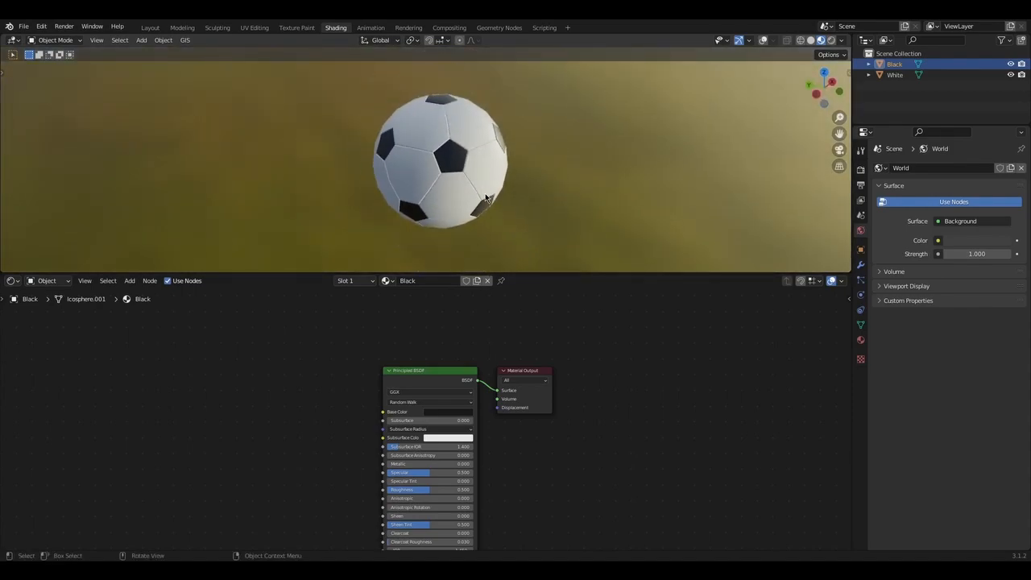
# Check the White material's nodes, then reselect the pentagon panels and review the Black material's Principled BSDF settings
pyautogui.click(486, 195)
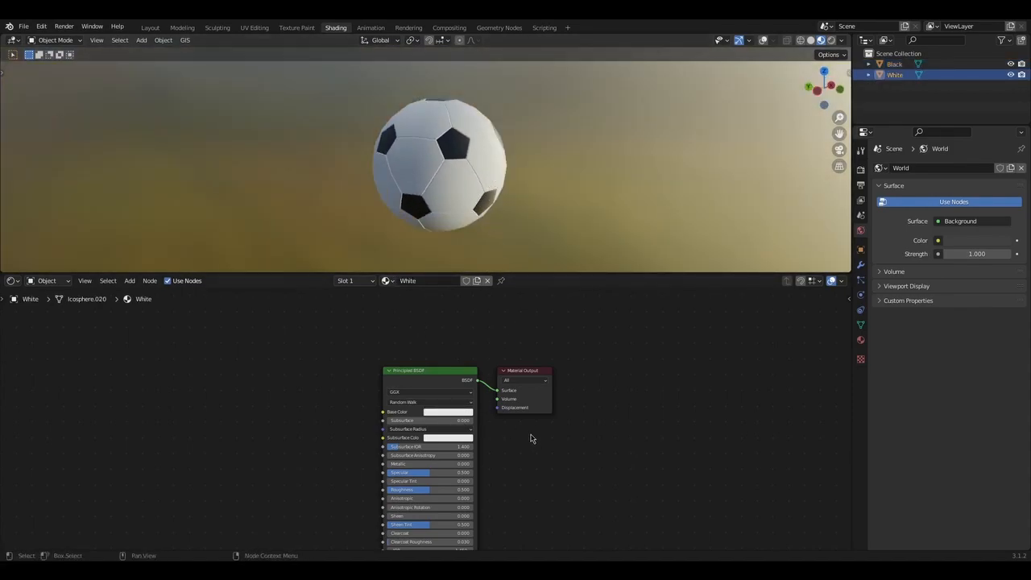
pyautogui.scroll(2, 531, 438)
pyautogui.click(451, 145)
pyautogui.scroll(3, 495, 334)
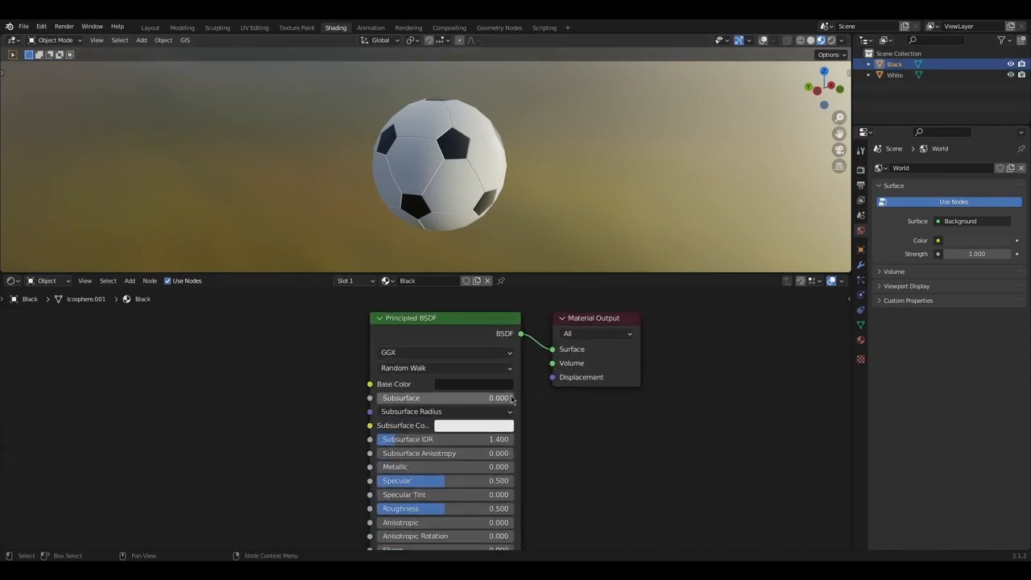
pyautogui.scroll(-1, 525, 443)
pyautogui.moveTo(527, 443); pyautogui.dragTo(543, 395, button='middle')
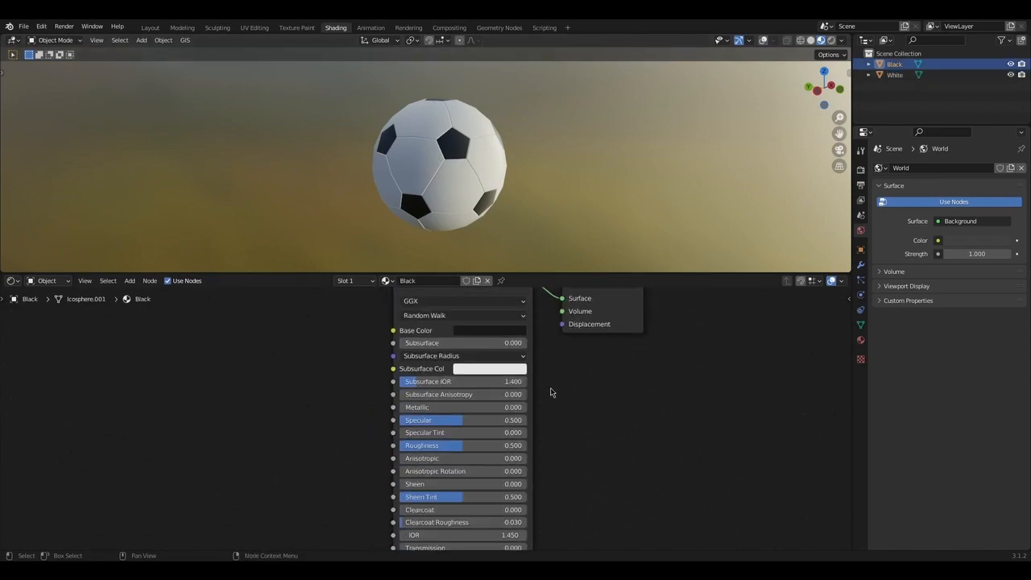
pyautogui.scroll(-2, 548, 396)
pyautogui.scroll(3, 532, 411)
pyautogui.scroll(1, 549, 414)
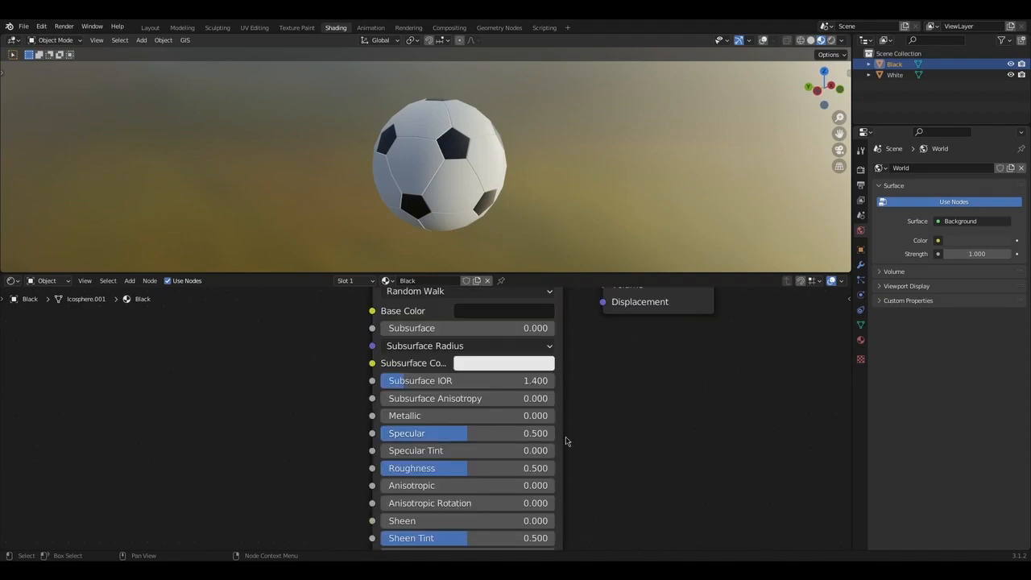
# Examine how light reflects off the black and white panels from different angles, alongside the shader's Specular and Roughness settings
pyautogui.scroll(3, 512, 182)
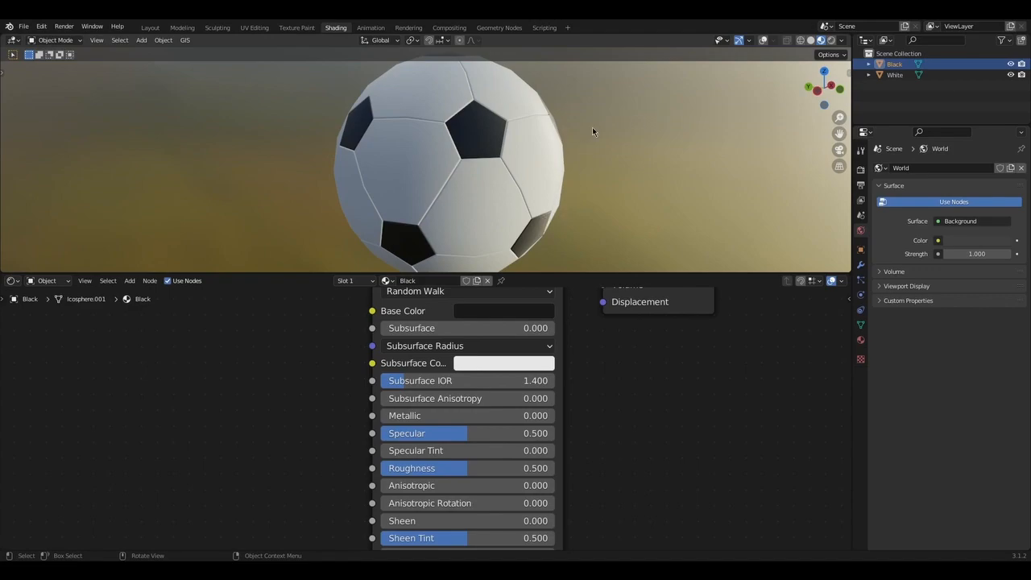
pyautogui.scroll(-3, 572, 156)
pyautogui.moveTo(596, 156); pyautogui.dragTo(545, 168, button='middle')
pyautogui.scroll(1, 544, 169)
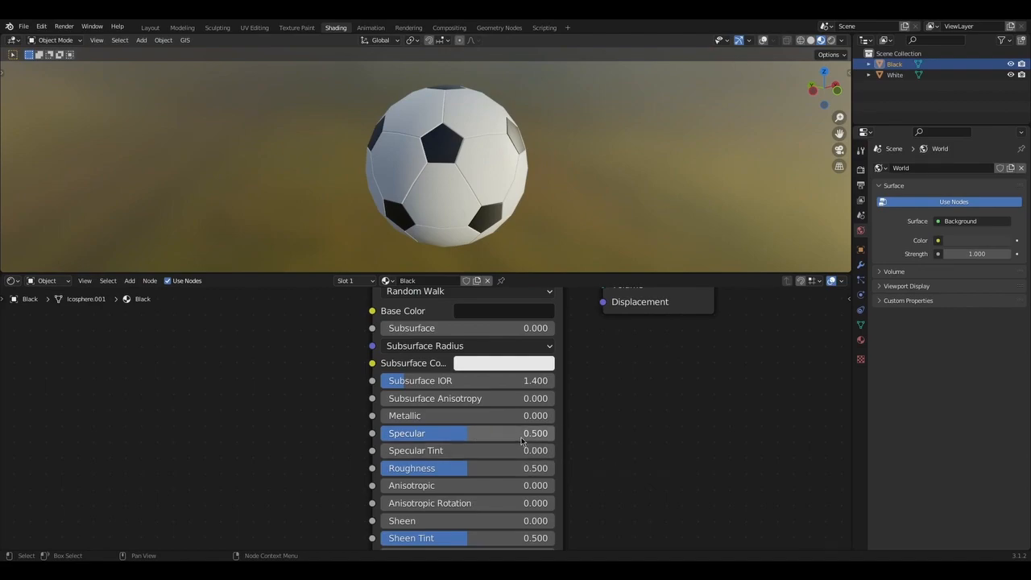
pyautogui.scroll(-1, 521, 440)
pyautogui.scroll(4, 534, 120)
pyautogui.moveTo(534, 120); pyautogui.dragTo(594, 176, button='middle')
pyautogui.scroll(-1, 441, 435)
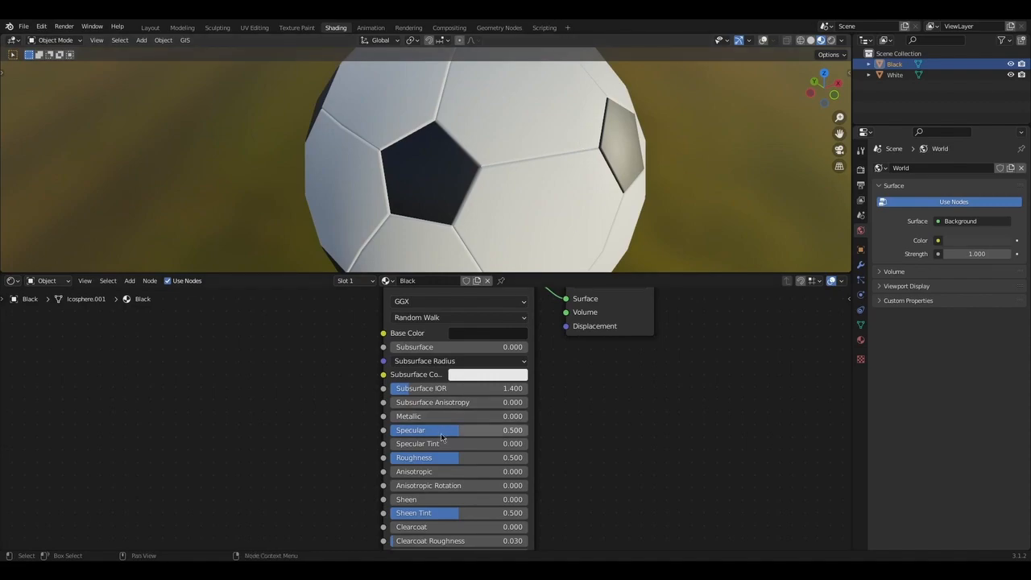
pyautogui.scroll(2, 441, 434)
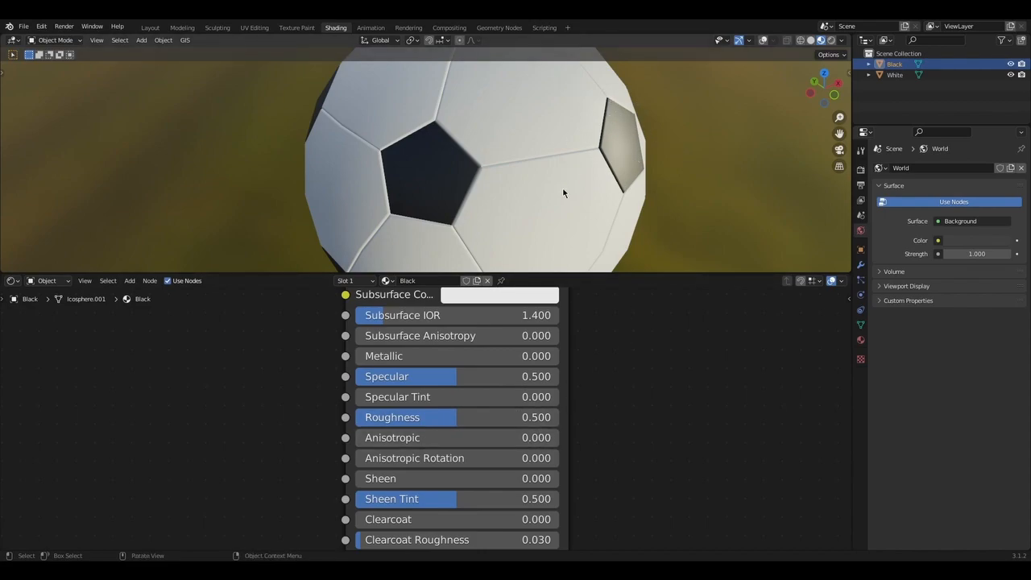
pyautogui.scroll(-6, 637, 219)
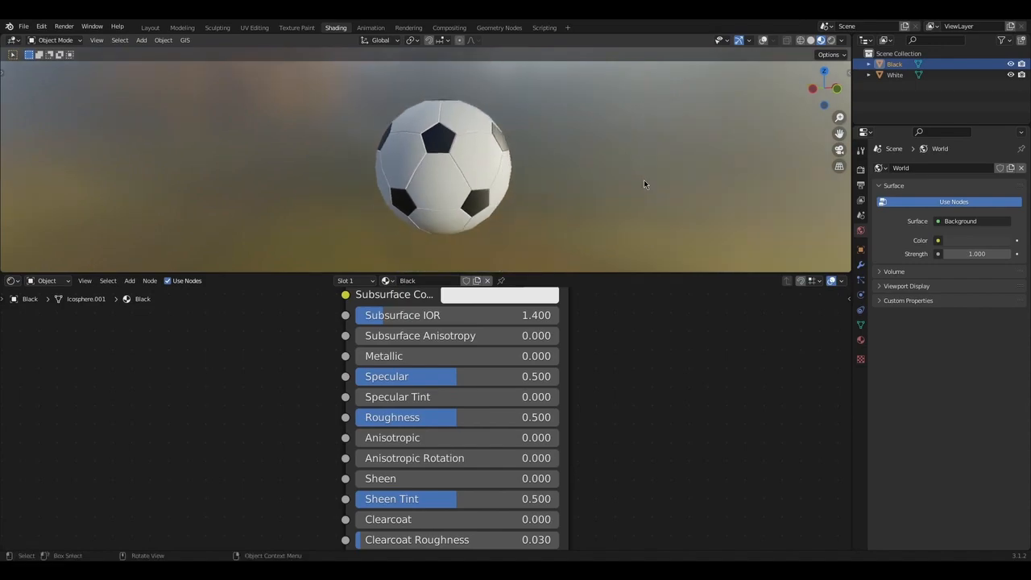
pyautogui.moveTo(643, 179); pyautogui.dragTo(550, 201, button='middle')
pyautogui.scroll(-1, 550, 205)
pyautogui.scroll(-3, 573, 392)
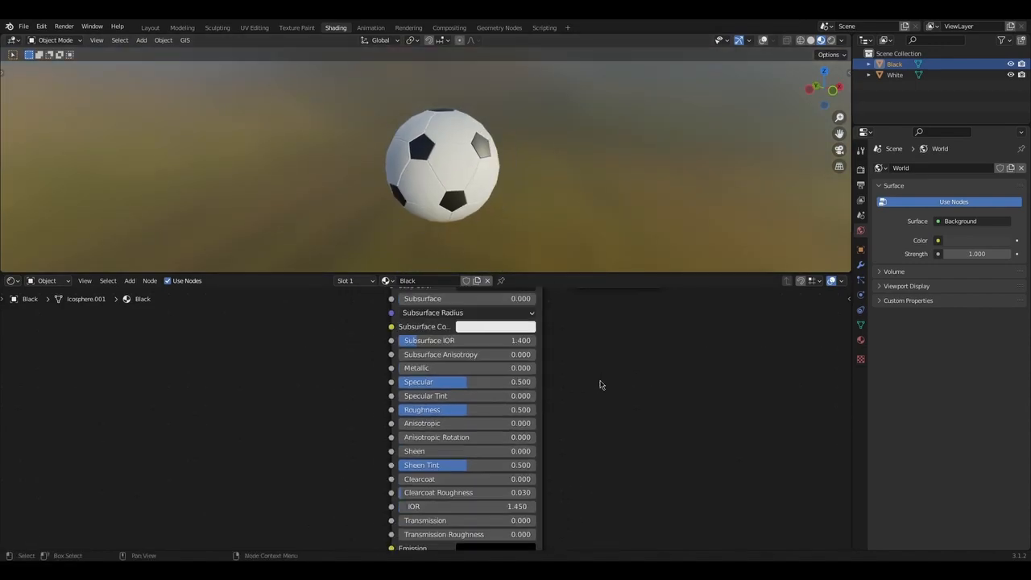
# Add a Noise Texture node to the Black material, placing it before the Principled BSDF
pyautogui.click(132, 286)
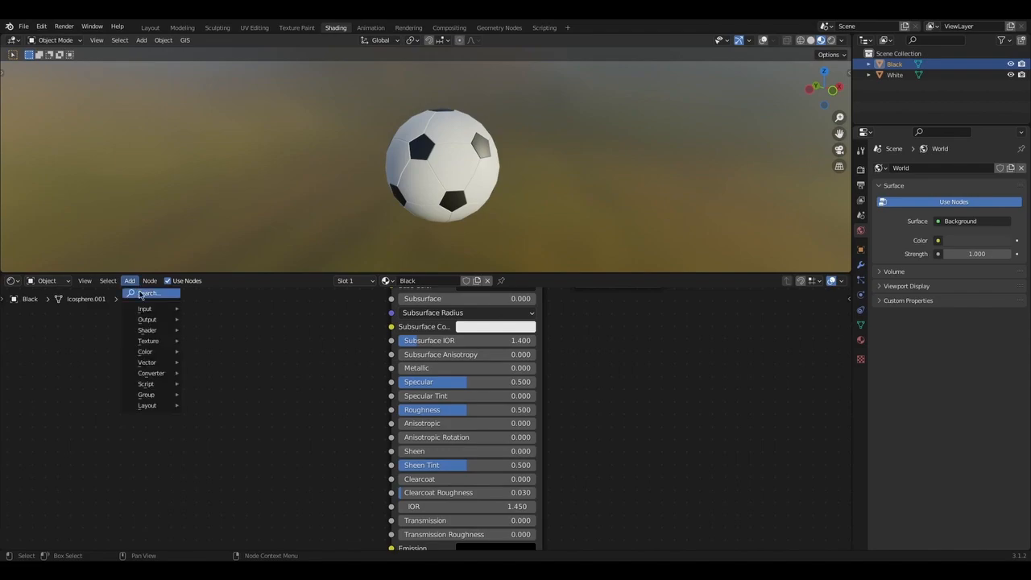
pyautogui.moveTo(148, 310)
pyautogui.moveTo(155, 346)
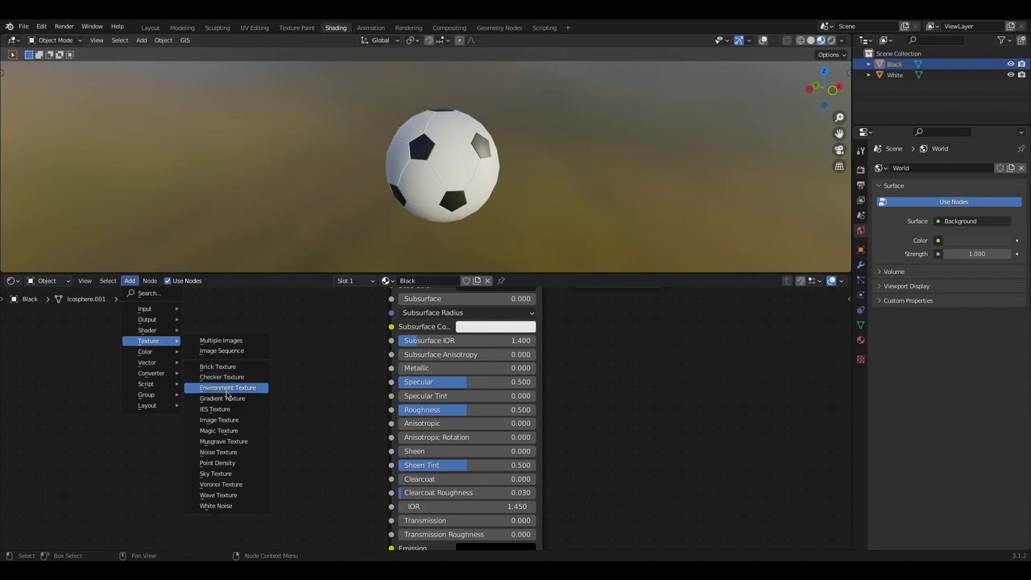
pyautogui.click(218, 452)
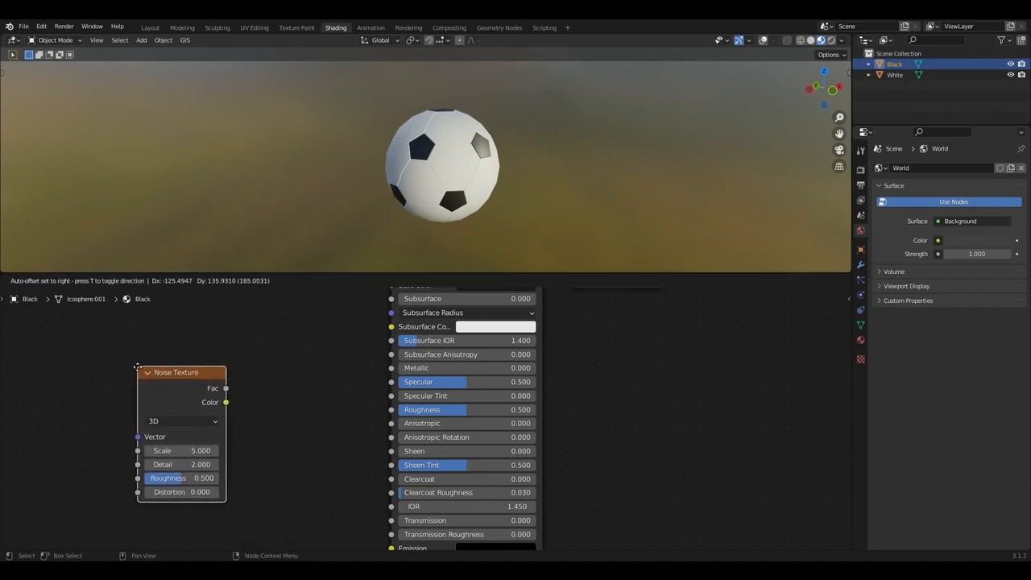
pyautogui.click(137, 365)
# Connect the Noise Texture's Fac output to the Principled BSDF's Roughness input
pyautogui.scroll(-3, 287, 368)
pyautogui.moveTo(292, 367); pyautogui.dragTo(384, 372, button='middle')
pyautogui.scroll(-3, 386, 379)
pyautogui.scroll(2, 389, 384)
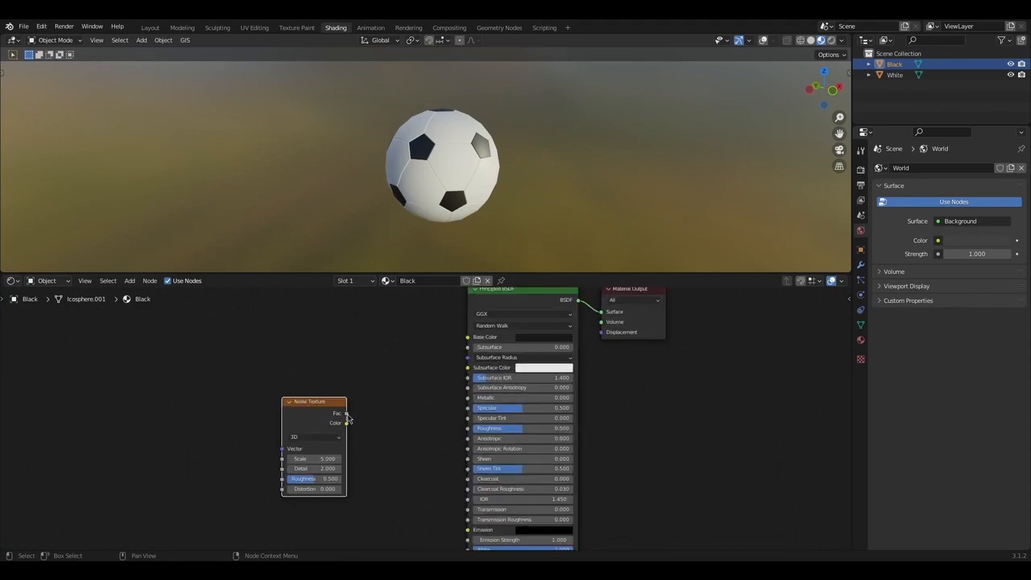
pyautogui.moveTo(346, 415); pyautogui.dragTo(468, 428)
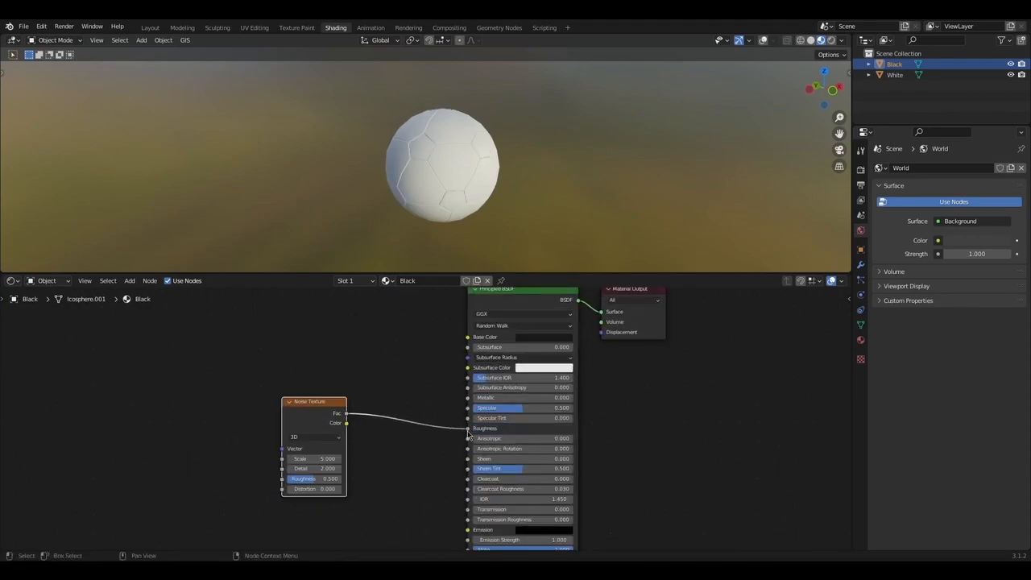
# Examine the noise-driven roughness in the light reflections on the black pentagon panels
pyautogui.scroll(2, 451, 218)
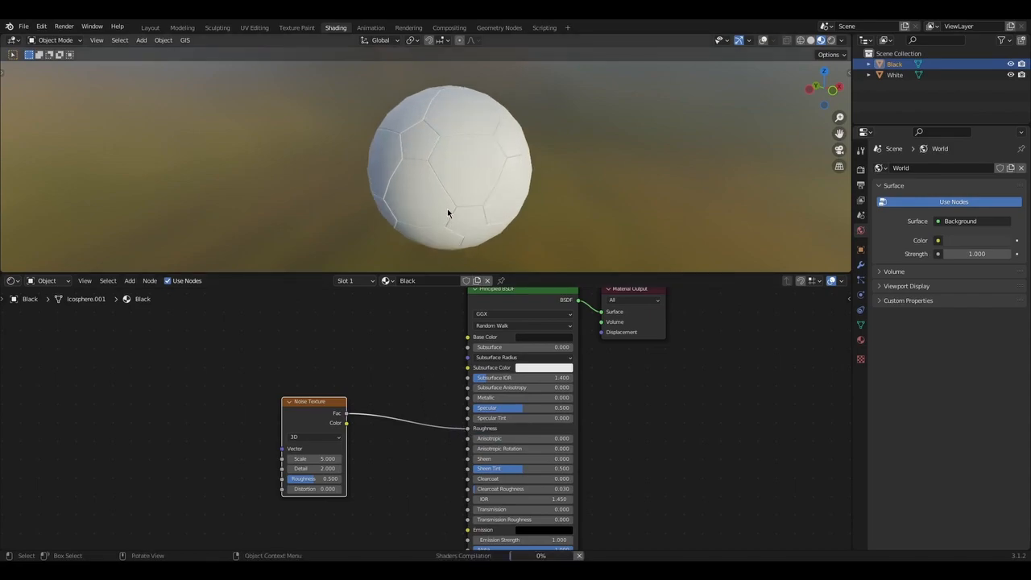
pyautogui.scroll(4, 458, 183)
pyautogui.moveTo(589, 165); pyautogui.dragTo(658, 128, button='middle')
pyautogui.scroll(1, 593, 174)
pyautogui.scroll(-2, 614, 149)
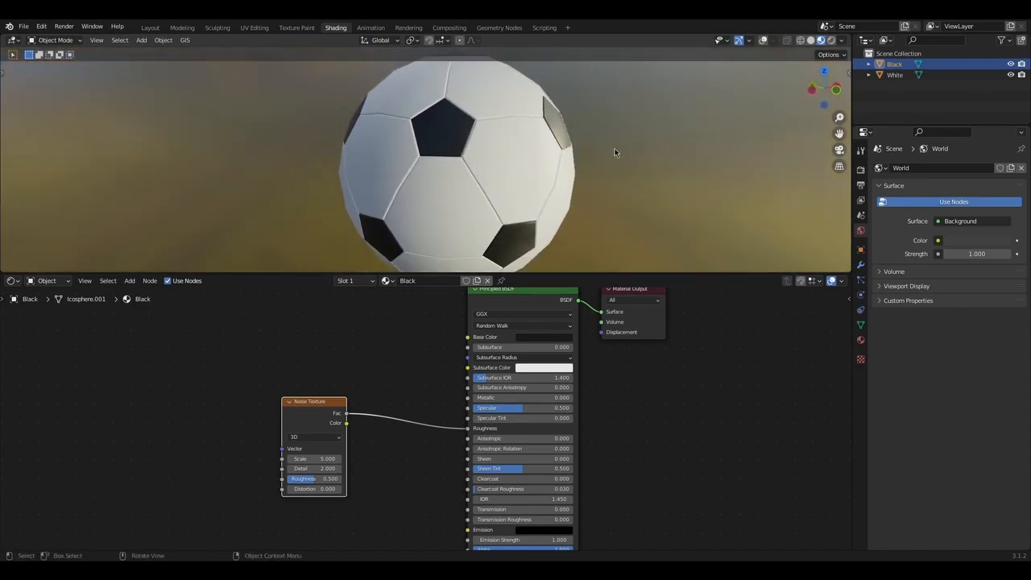
pyautogui.scroll(2, 394, 378)
pyautogui.scroll(3, 575, 150)
pyautogui.moveTo(575, 150); pyautogui.dragTo(596, 174, button='middle')
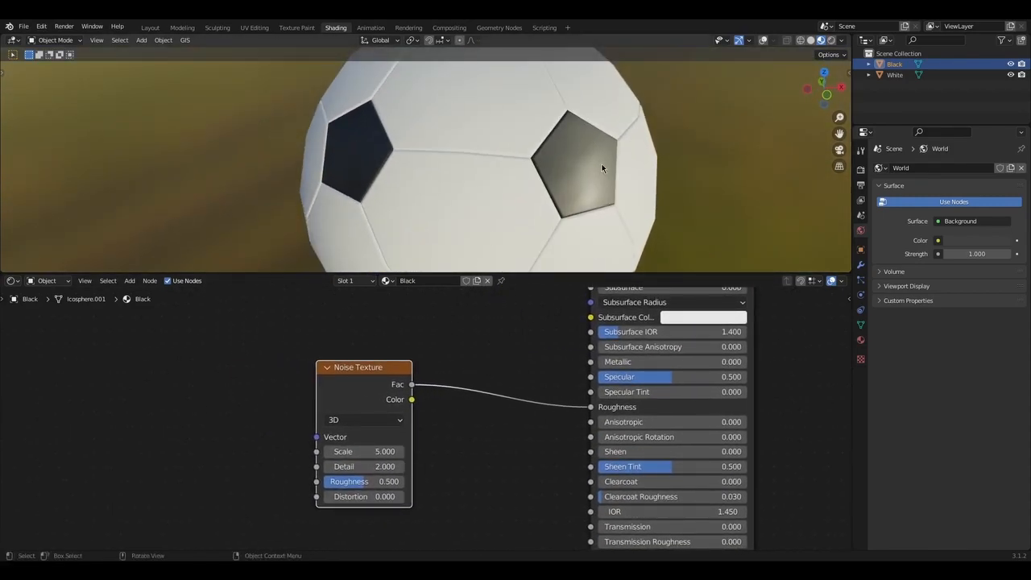
# Set the Black material's Noise Texture to a Roughness of 1.000 and a Detail of 5
pyautogui.scroll(2, 418, 414)
pyautogui.moveTo(366, 491)
pyautogui.mouseDown()
pyautogui.moveTo(417, 492)
pyautogui.moveTo(379, 474)
pyautogui.moveTo(426, 474)
pyautogui.mouseUp()
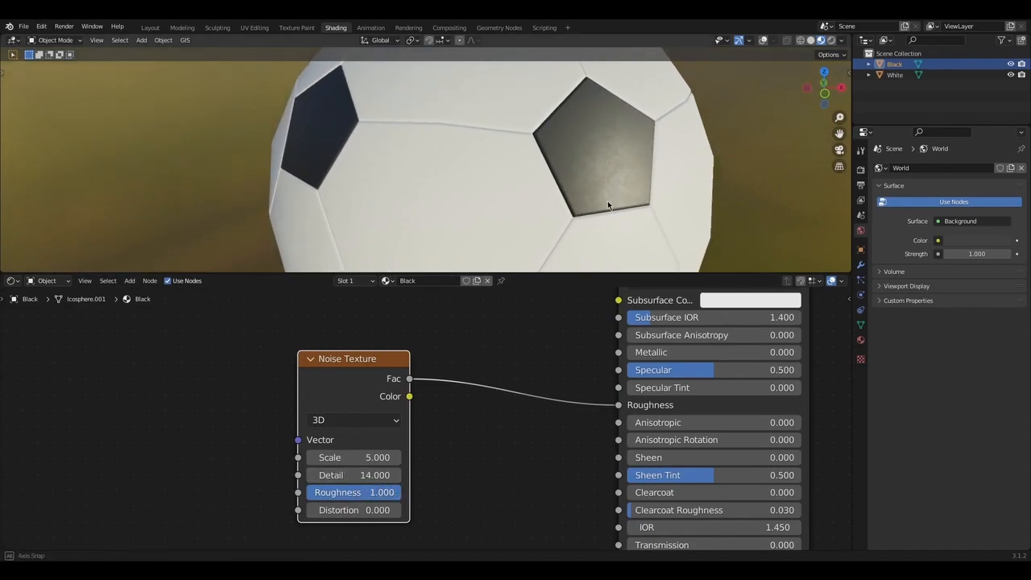
pyautogui.click(344, 474)
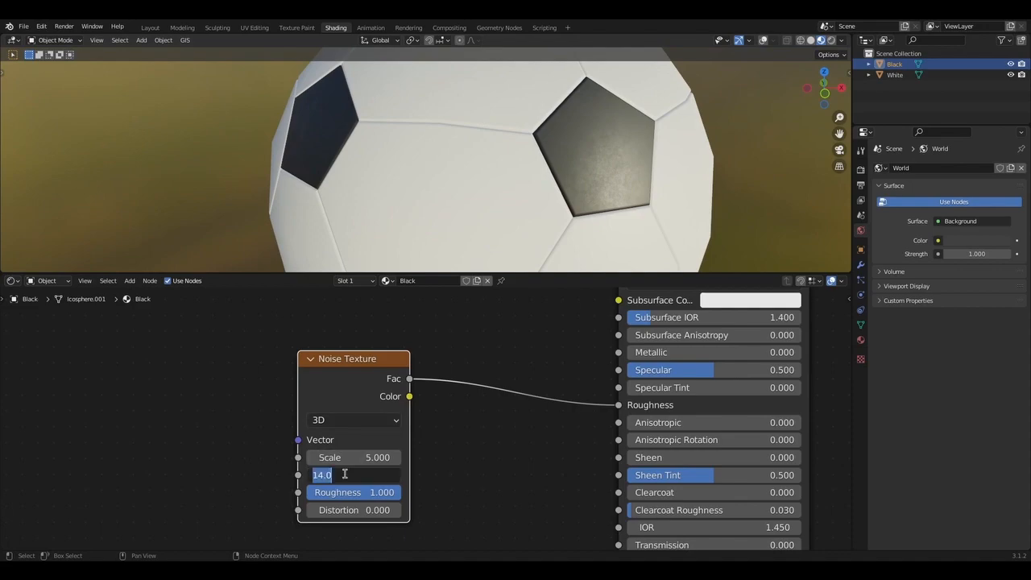
pyautogui.write('5')
pyautogui.press('Return')
# Examine the mottled noise reflections on the black pentagon panels up close and from a distance
pyautogui.moveTo(562, 95); pyautogui.dragTo(577, 149, button='middle')
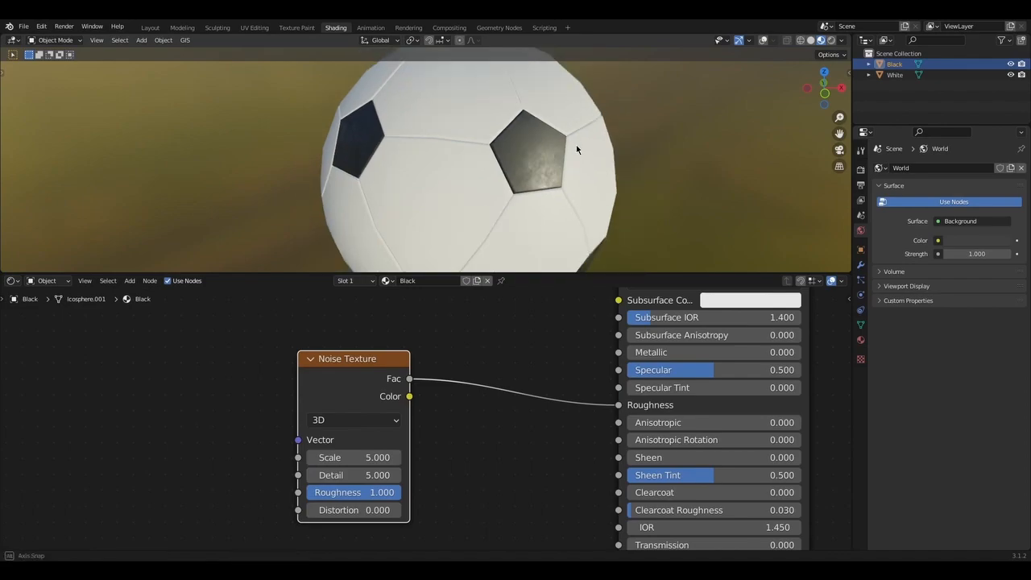
pyautogui.scroll(4, 566, 159)
pyautogui.scroll(-5, 562, 175)
pyautogui.moveTo(562, 176)
pyautogui.mouseDown(button='middle')
pyautogui.moveTo(618, 152)
pyautogui.moveTo(553, 170)
pyautogui.mouseUp(button='middle')
pyautogui.scroll(6, 577, 159)
pyautogui.scroll(-10, 552, 170)
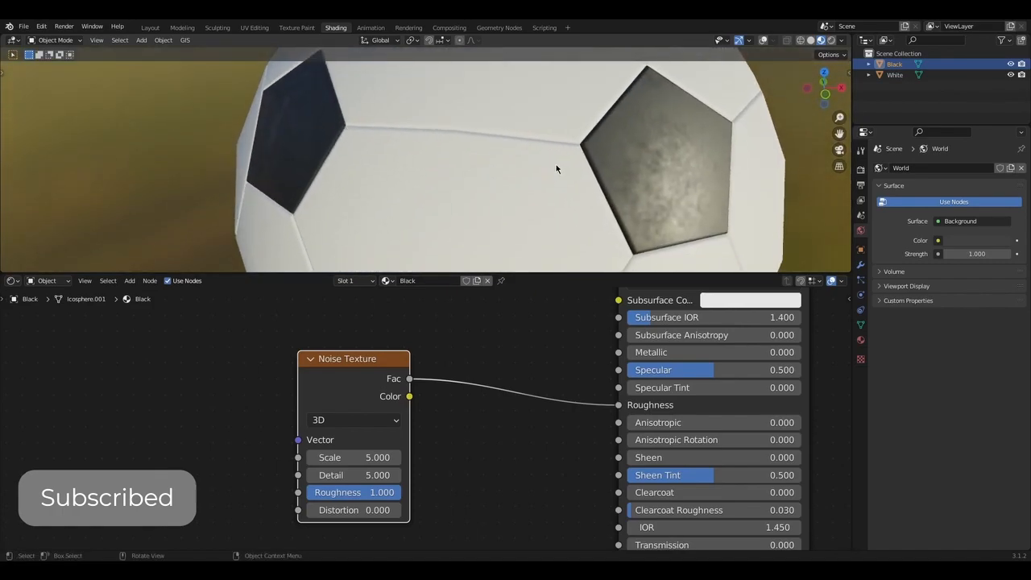
pyautogui.scroll(-1, 508, 299)
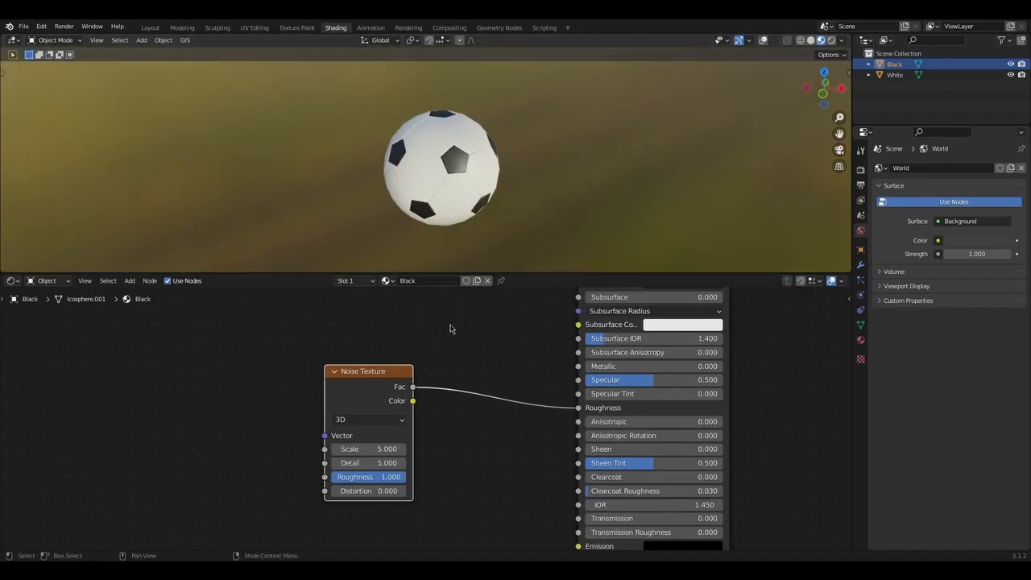
# Assign the Black material to the White object and make it an independent copy
pyautogui.click(467, 195)
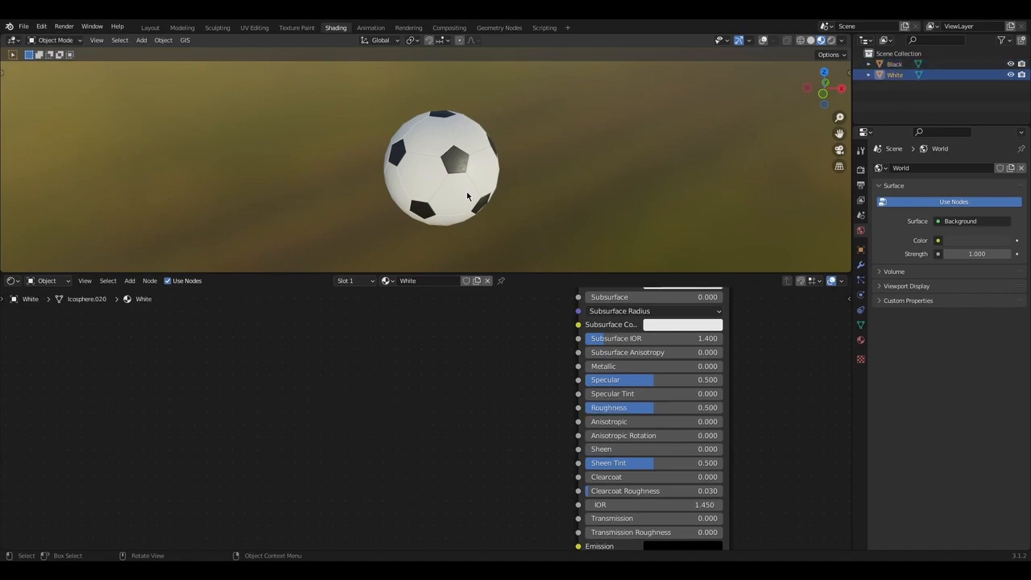
pyautogui.click(387, 280)
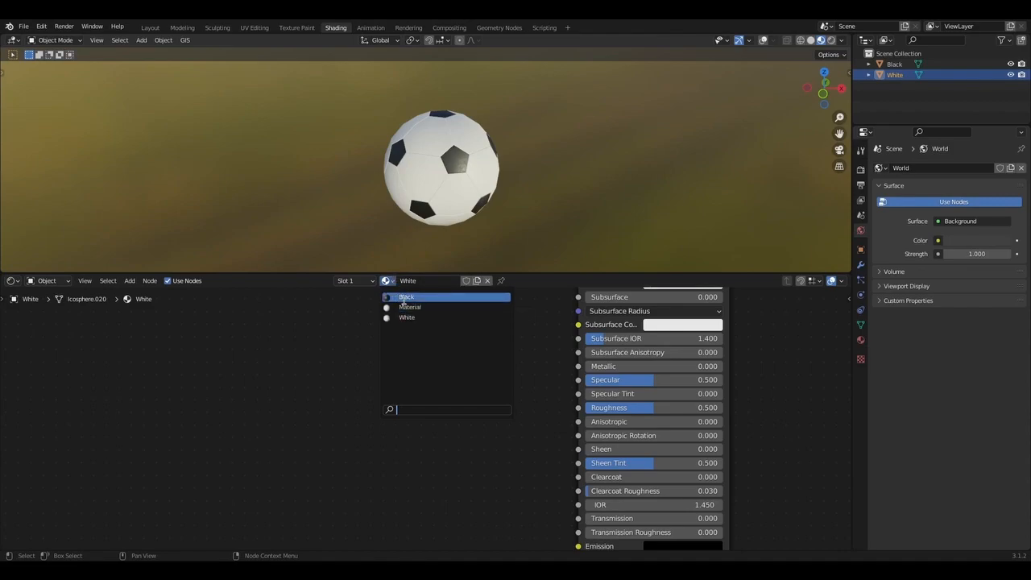
pyautogui.click(409, 298)
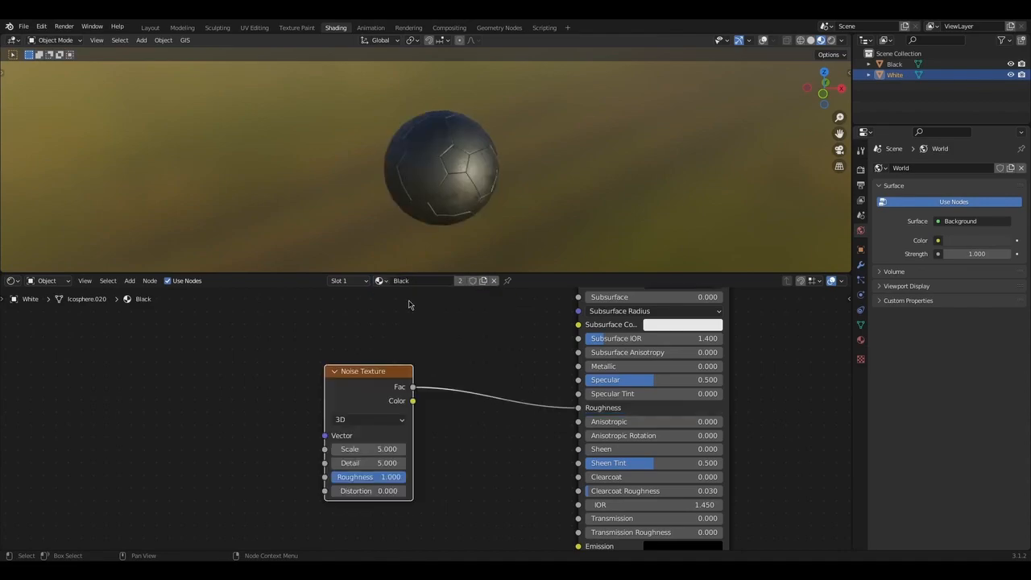
pyautogui.click(484, 281)
pyautogui.scroll(-2, 443, 306)
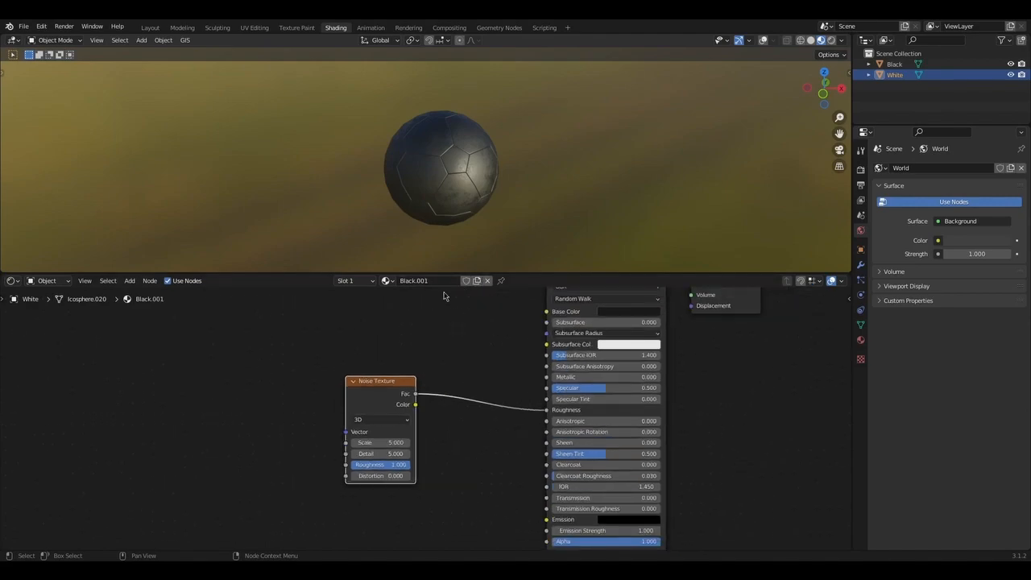
# Rename the copied material on the White object to White.001
pyautogui.click(438, 281)
pyautogui.write('White.001')
pyautogui.press('Return')
pyautogui.scroll(5, 435, 346)
# Switch the White object to the Black material and protect that material with a fake user
pyautogui.click(387, 280)
pyautogui.click(401, 299)
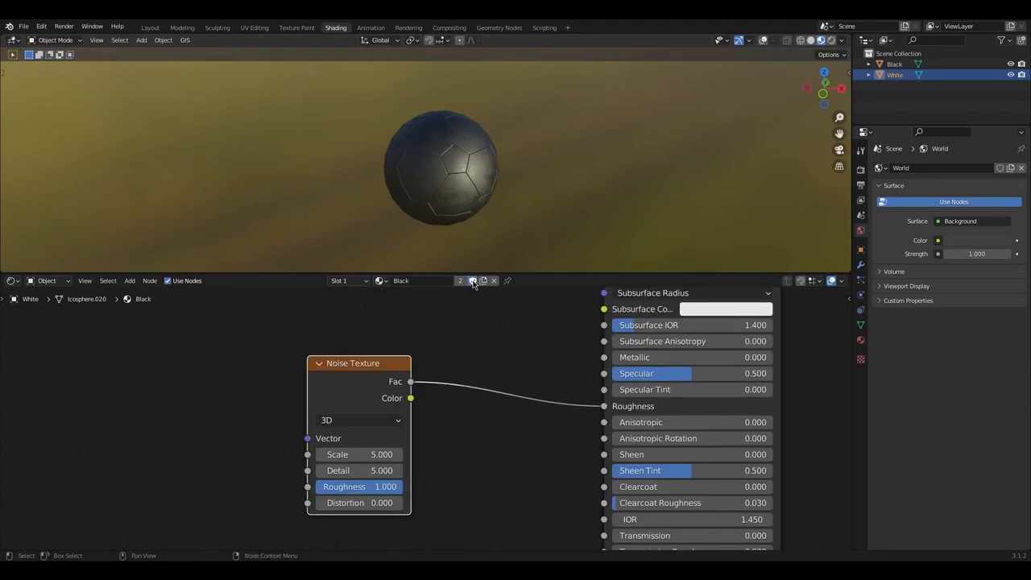
# Select the White object holding the ball's hexagon panels and assign the White.001 material to it
pyautogui.click(477, 178)
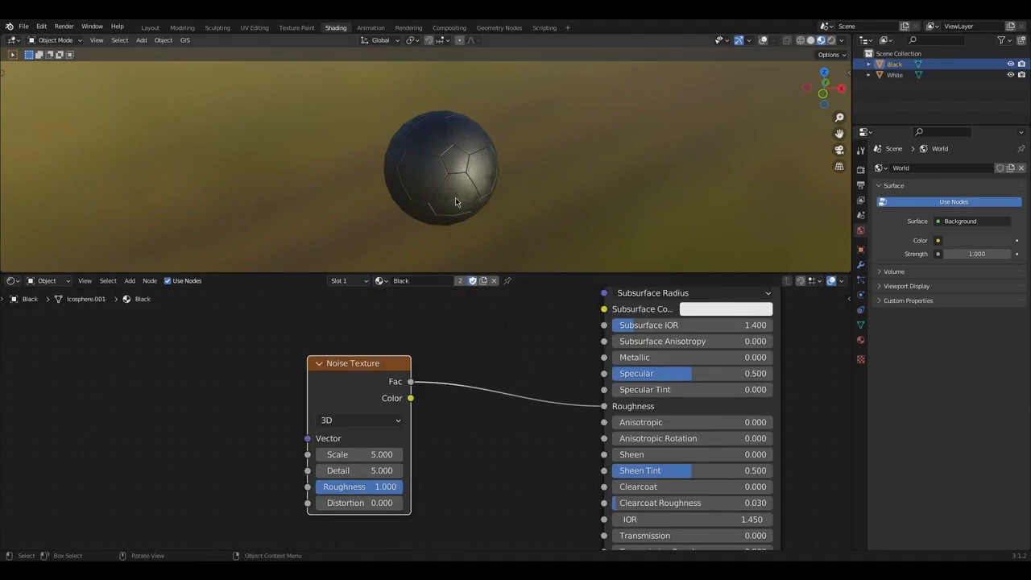
pyautogui.moveTo(485, 198); pyautogui.dragTo(496, 132, button='middle')
pyautogui.click(469, 184)
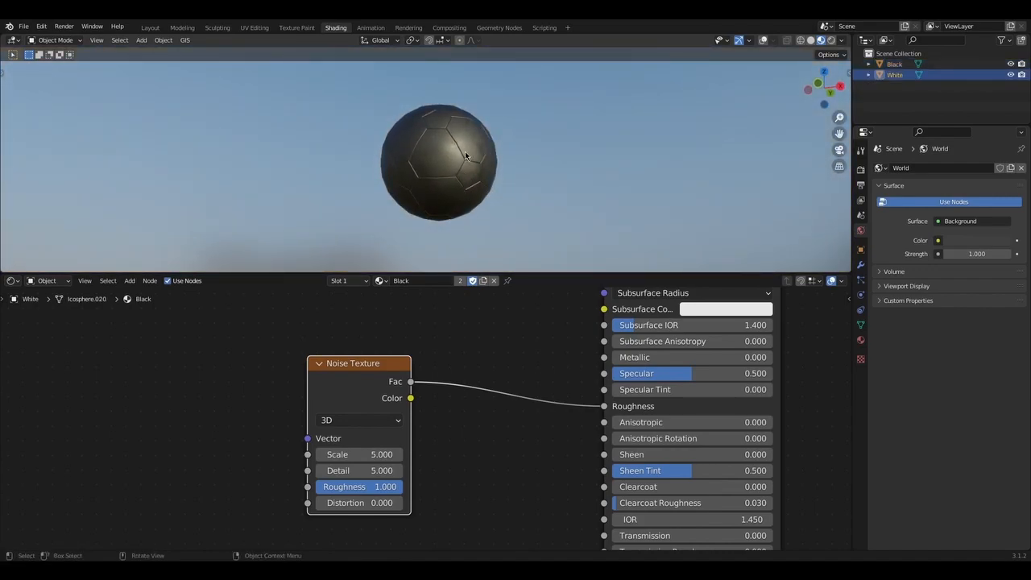
pyautogui.click(465, 155)
pyautogui.click(458, 146)
pyautogui.click(381, 281)
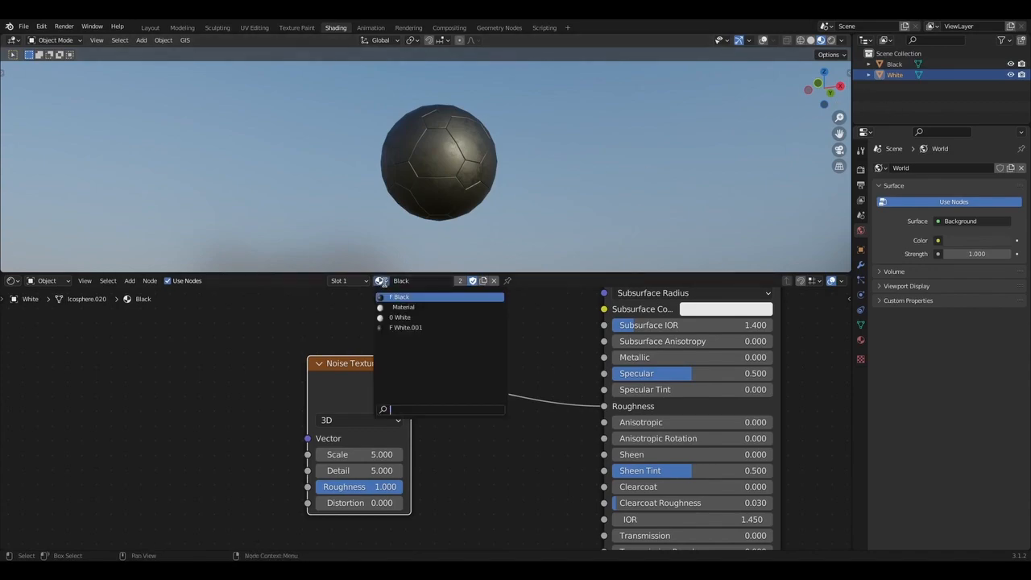
pyautogui.click(398, 327)
# Set the R, G and B values of White.001's Principled BSDF Base Color to 0.75
pyautogui.scroll(-4, 482, 330)
pyautogui.moveTo(492, 340); pyautogui.dragTo(360, 432, button='middle')
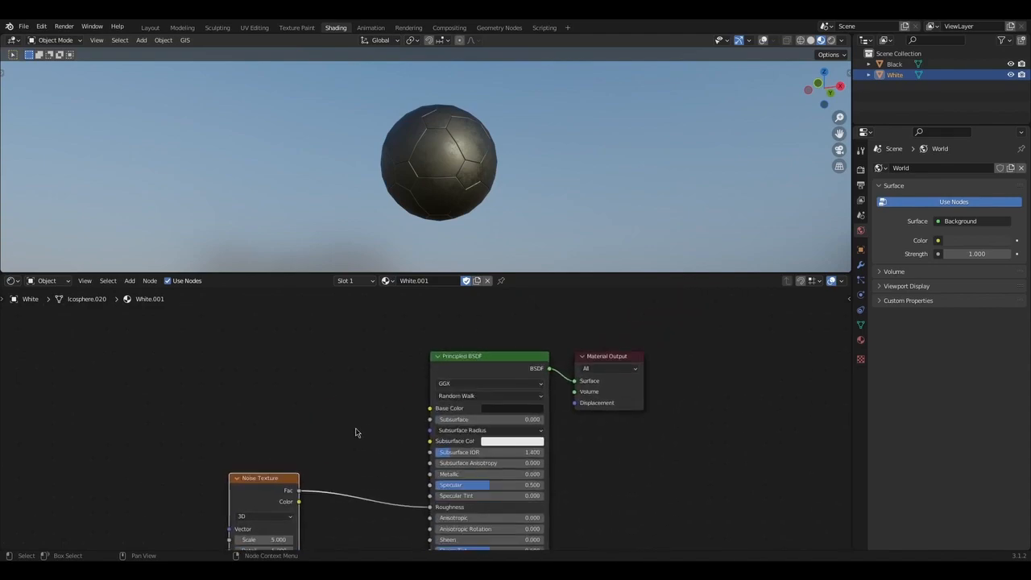
pyautogui.scroll(8, 569, 409)
pyautogui.moveTo(649, 405); pyautogui.dragTo(571, 427, button='middle')
pyautogui.click(548, 425)
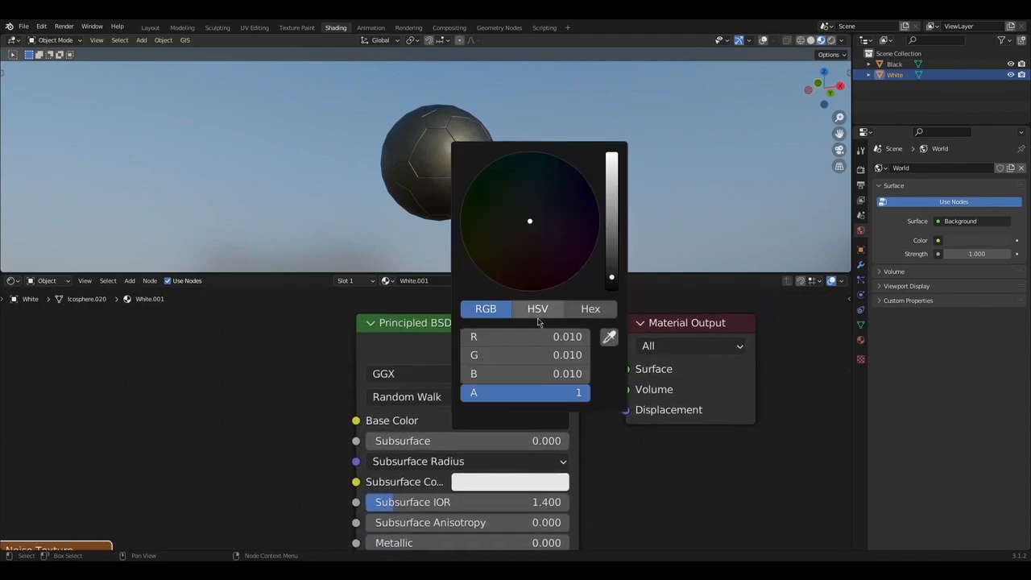
pyautogui.moveTo(529, 373); pyautogui.dragTo(530, 336)
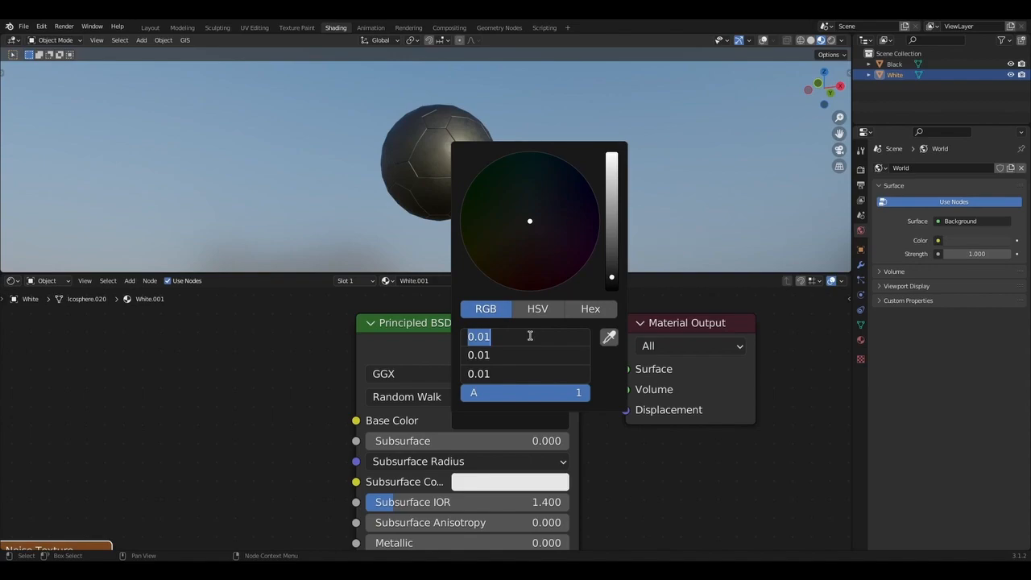
pyautogui.write('.7')
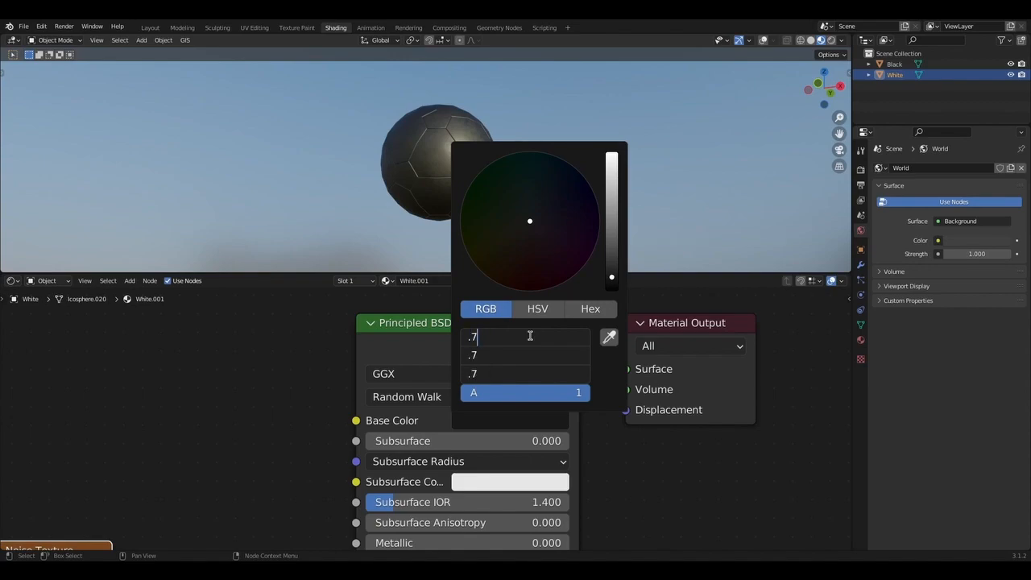
pyautogui.write('5')
pyautogui.press('Return')
# Inspect the light base color of the white panels from several angles around the ball
pyautogui.moveTo(500, 204); pyautogui.dragTo(632, 178, button='middle')
pyautogui.scroll(4, 607, 226)
pyautogui.scroll(2, 631, 178)
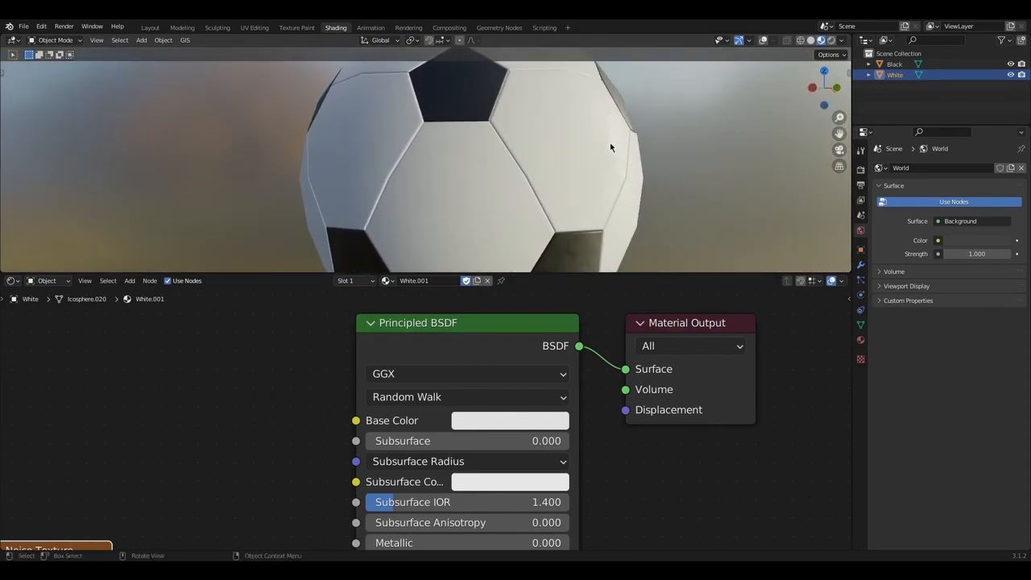
pyautogui.moveTo(611, 147); pyautogui.dragTo(633, 201, button='middle')
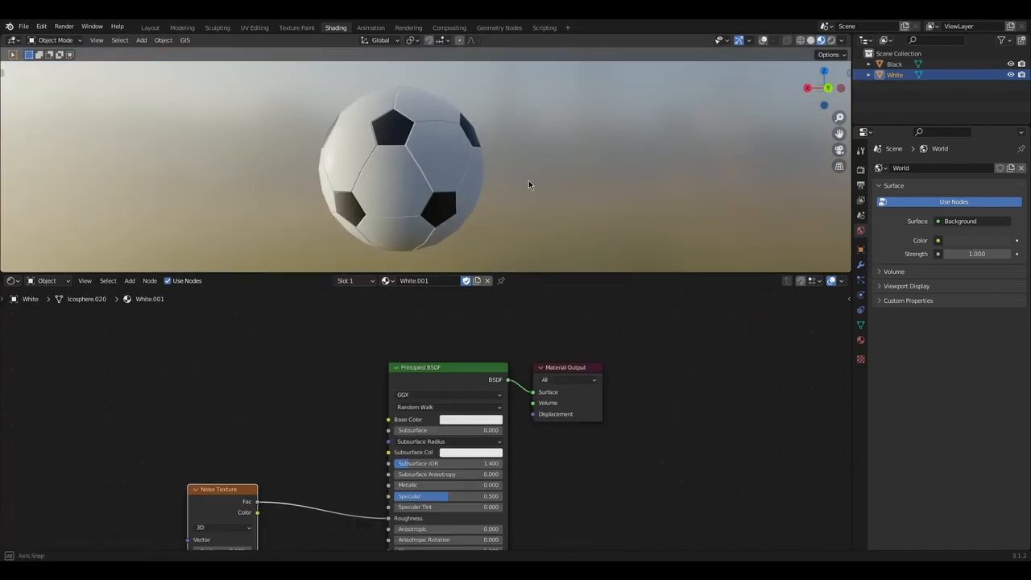
pyautogui.moveTo(528, 182); pyautogui.dragTo(516, 188, button='middle')
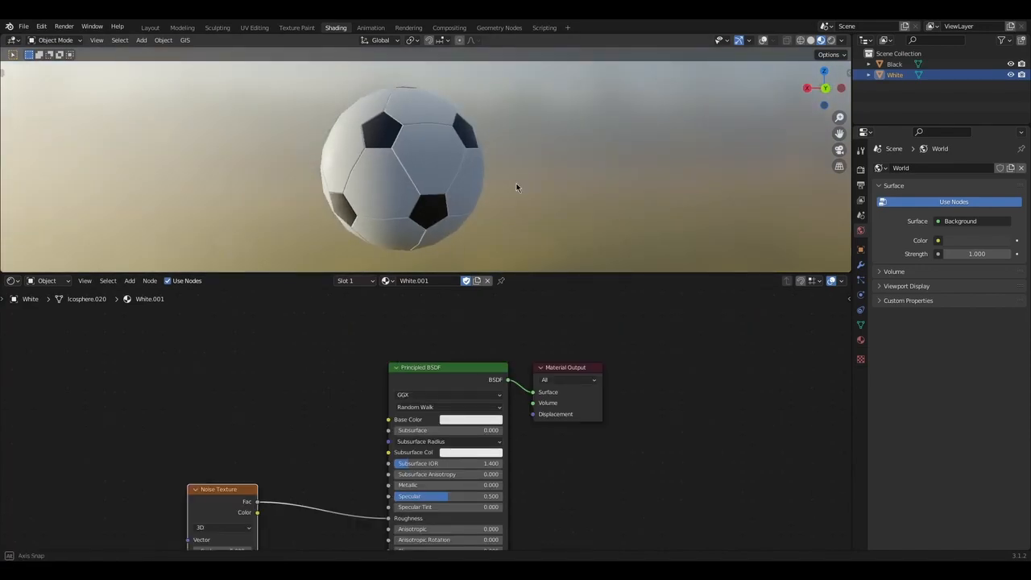
pyautogui.moveTo(834, 132); pyautogui.dragTo(878, 129)
pyautogui.moveTo(509, 149); pyautogui.dragTo(543, 164, button='middle')
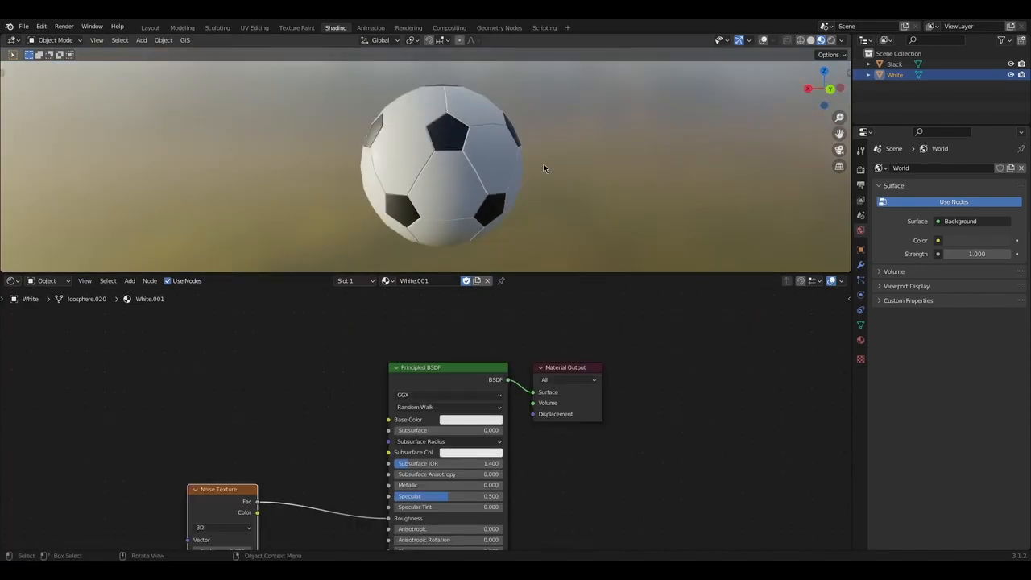
# Review the White.001 noise-to-roughness node setup alongside the reflections on the ball's white panels
pyautogui.scroll(-3, 515, 186)
pyautogui.scroll(-6, 441, 349)
pyautogui.moveTo(405, 363); pyautogui.dragTo(459, 352, button='middle')
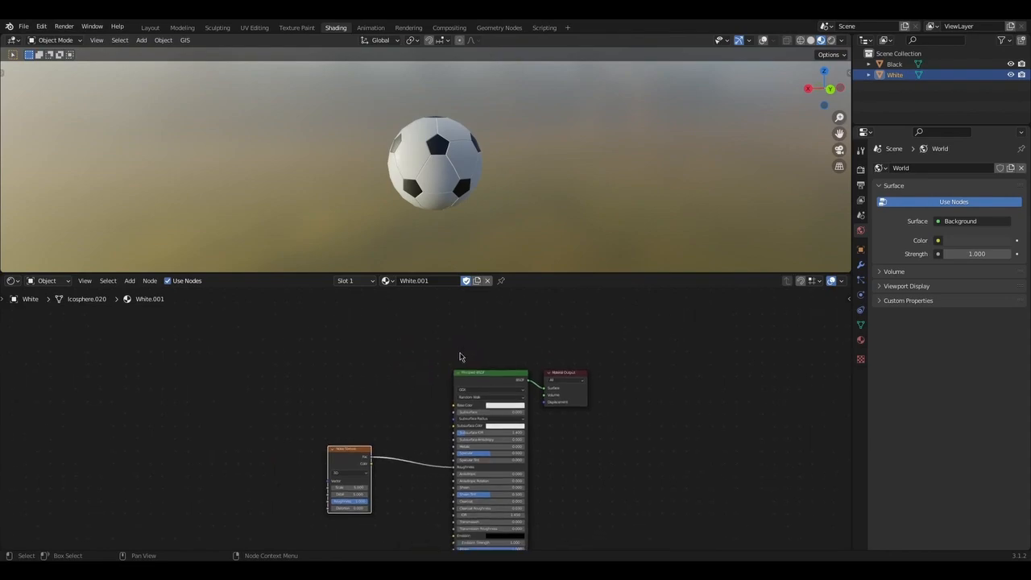
pyautogui.scroll(2, 460, 352)
pyautogui.scroll(6, 444, 194)
pyautogui.moveTo(439, 184); pyautogui.dragTo(447, 193, button='middle')
pyautogui.moveTo(409, 438); pyautogui.dragTo(474, 363, button='middle')
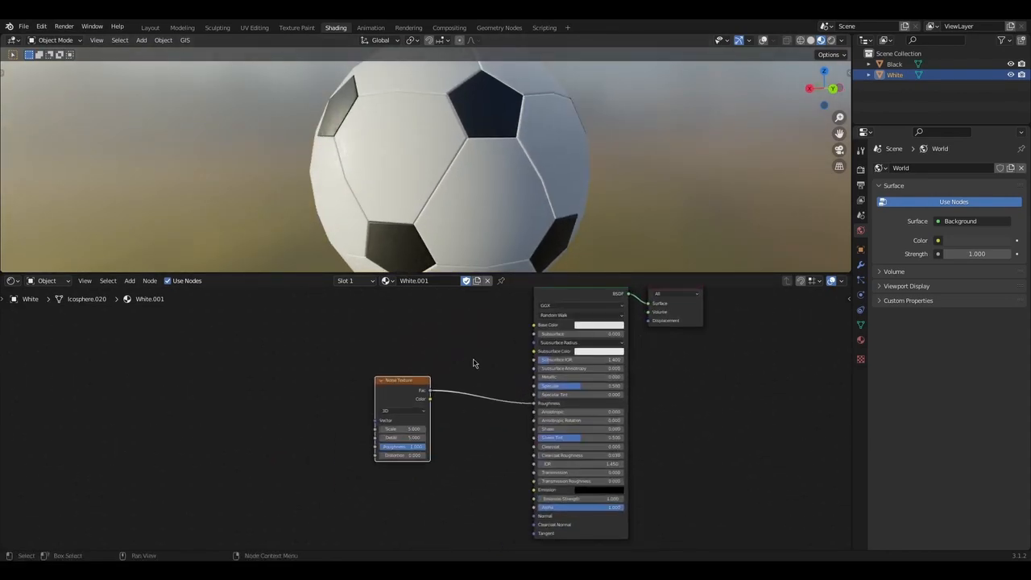
pyautogui.scroll(3, 475, 386)
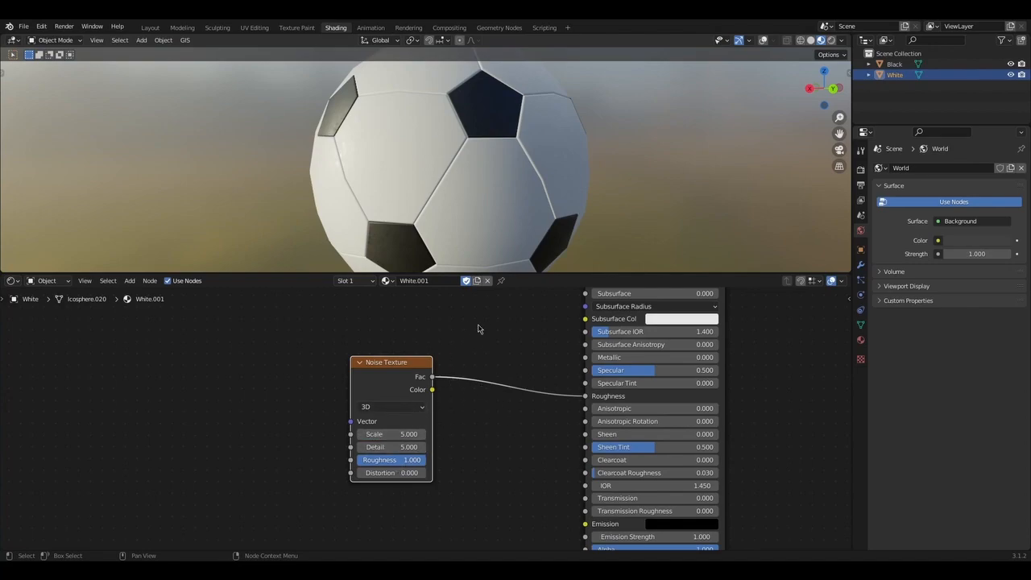
pyautogui.scroll(-4, 477, 328)
pyautogui.moveTo(450, 195); pyautogui.dragTo(393, 141, button='middle')
pyautogui.scroll(-6, 660, 194)
pyautogui.scroll(3, 552, 195)
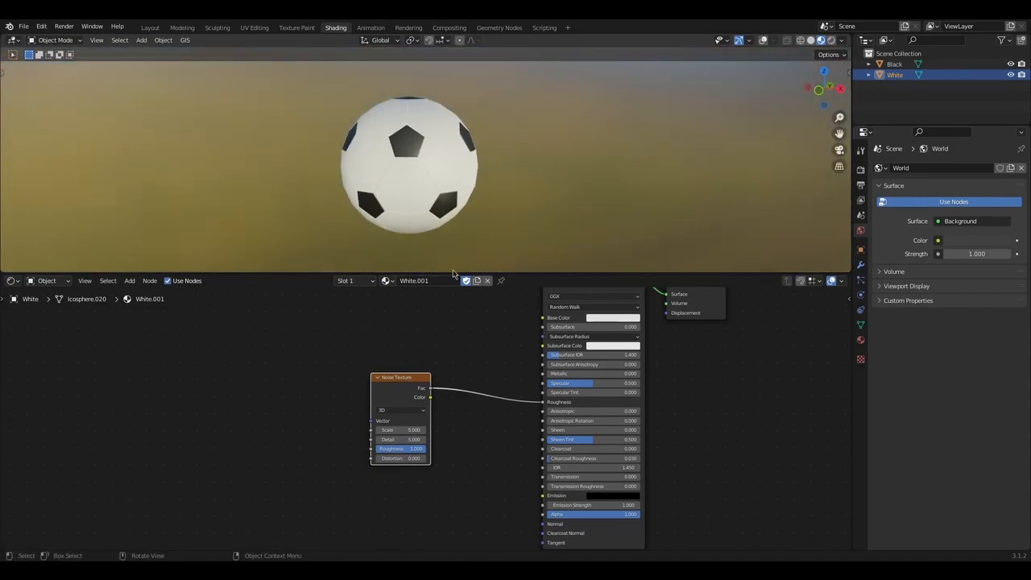
# Switch to the Layout workspace, hide the viewport overlays and show the ball in Material Preview shading
pyautogui.moveTo(490, 273); pyautogui.dragTo(490, 345)
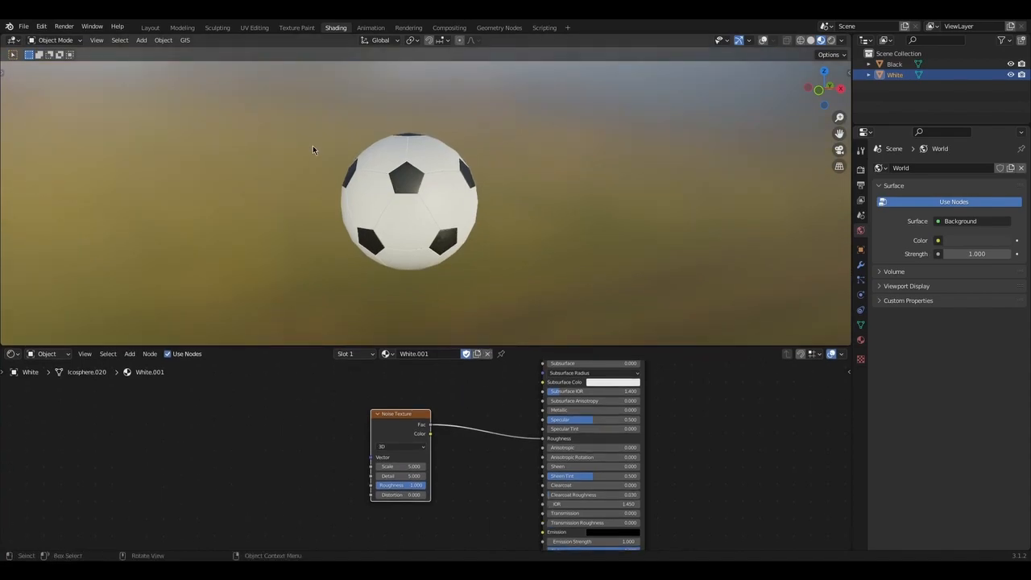
pyautogui.click(150, 27)
pyautogui.click(762, 40)
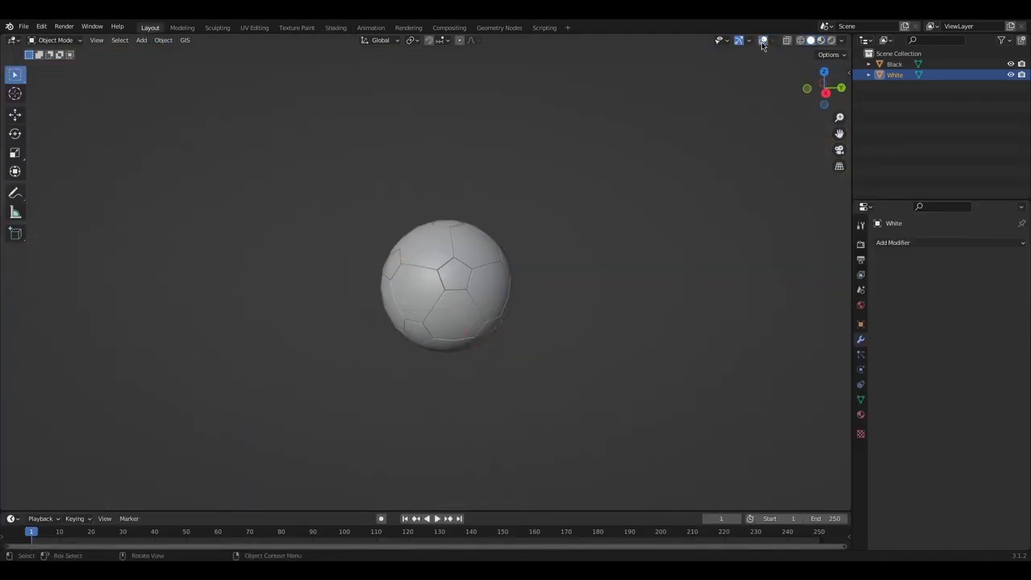
pyautogui.click(820, 41)
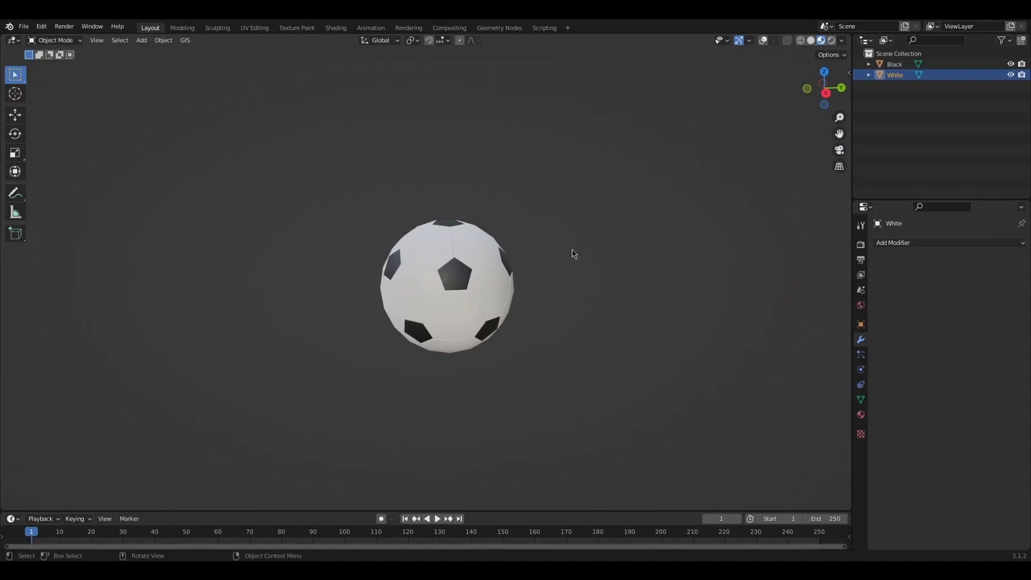
pyautogui.scroll(2, 572, 254)
# Change the preview lighting to the HDRI with a green field under a blue sky and view the ball
pyautogui.click(840, 40)
pyautogui.click(847, 132)
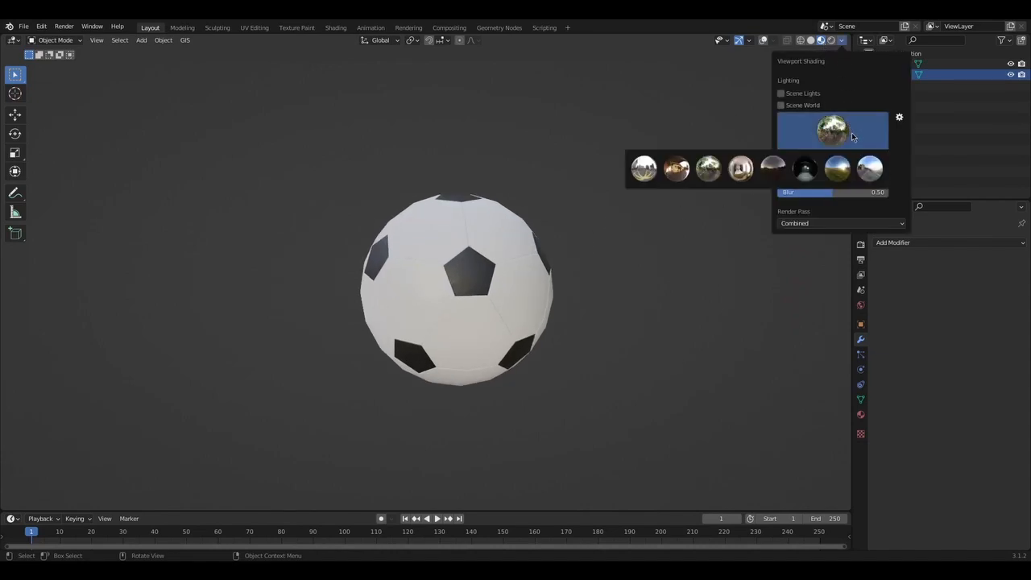
pyautogui.click(837, 170)
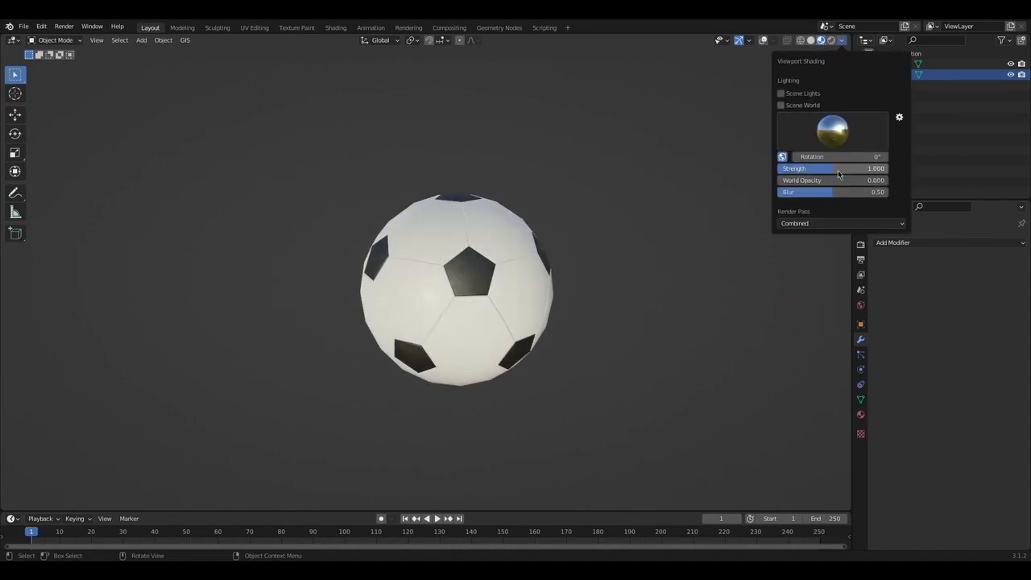
pyautogui.moveTo(604, 295)
pyautogui.mouseDown(button='middle')
pyautogui.moveTo(520, 277)
pyautogui.moveTo(558, 279)
pyautogui.moveTo(524, 265)
pyautogui.moveTo(541, 256)
pyautogui.moveTo(701, 296)
pyautogui.moveTo(772, 286)
pyautogui.moveTo(612, 286)
pyautogui.moveTo(472, 320)
pyautogui.moveTo(398, 288)
pyautogui.moveTo(522, 300)
pyautogui.mouseUp(button='middle')
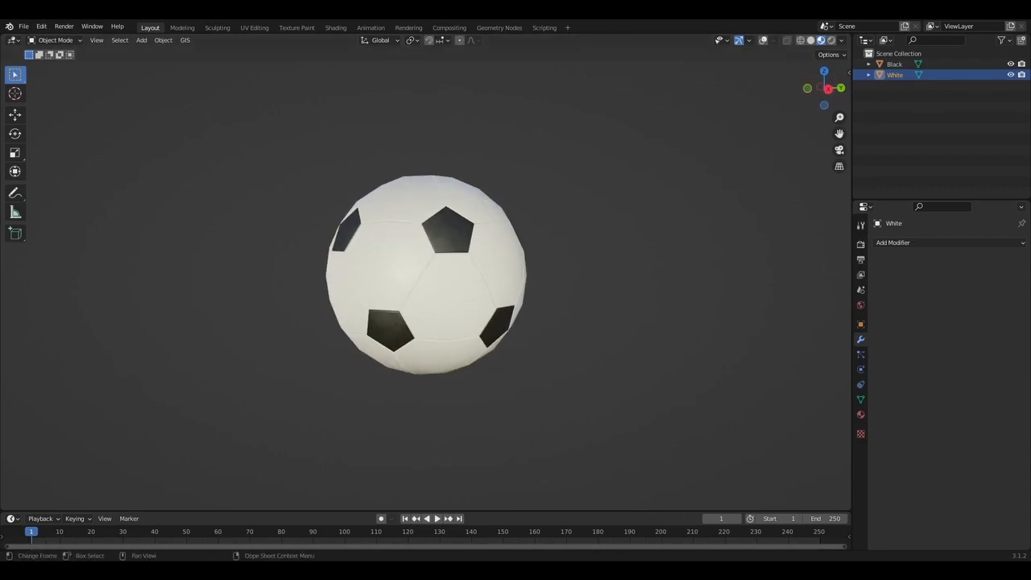